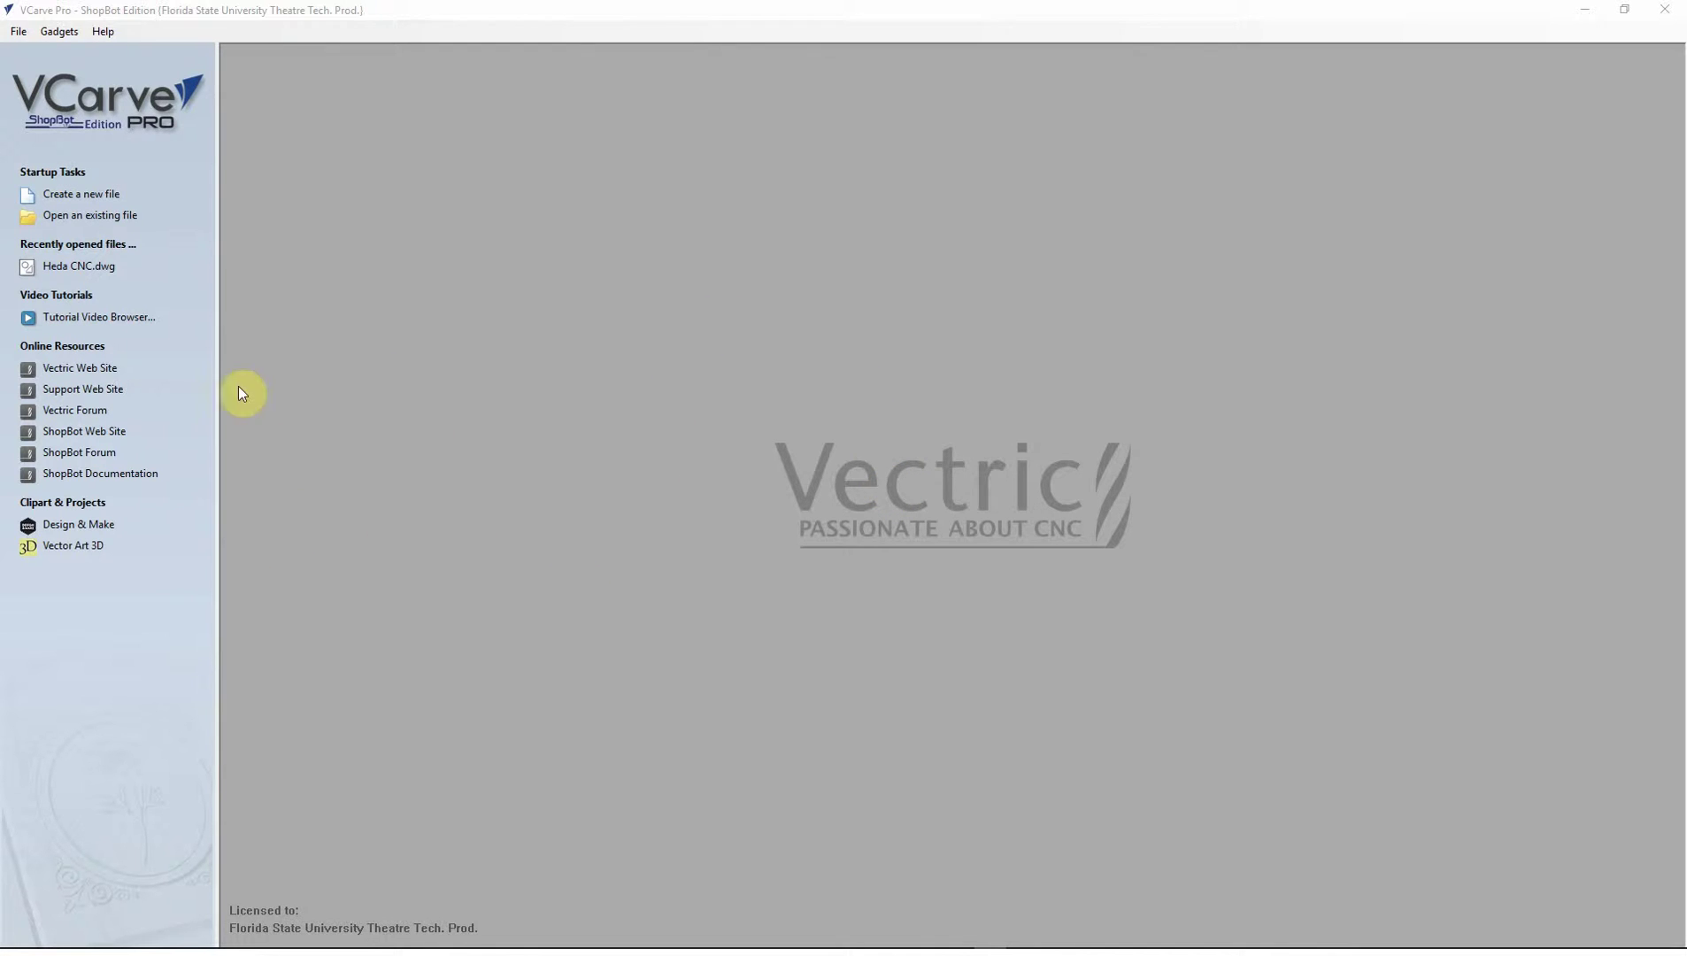
Step: Start a new job and trial different width and height values in Job Setup
click(76, 194)
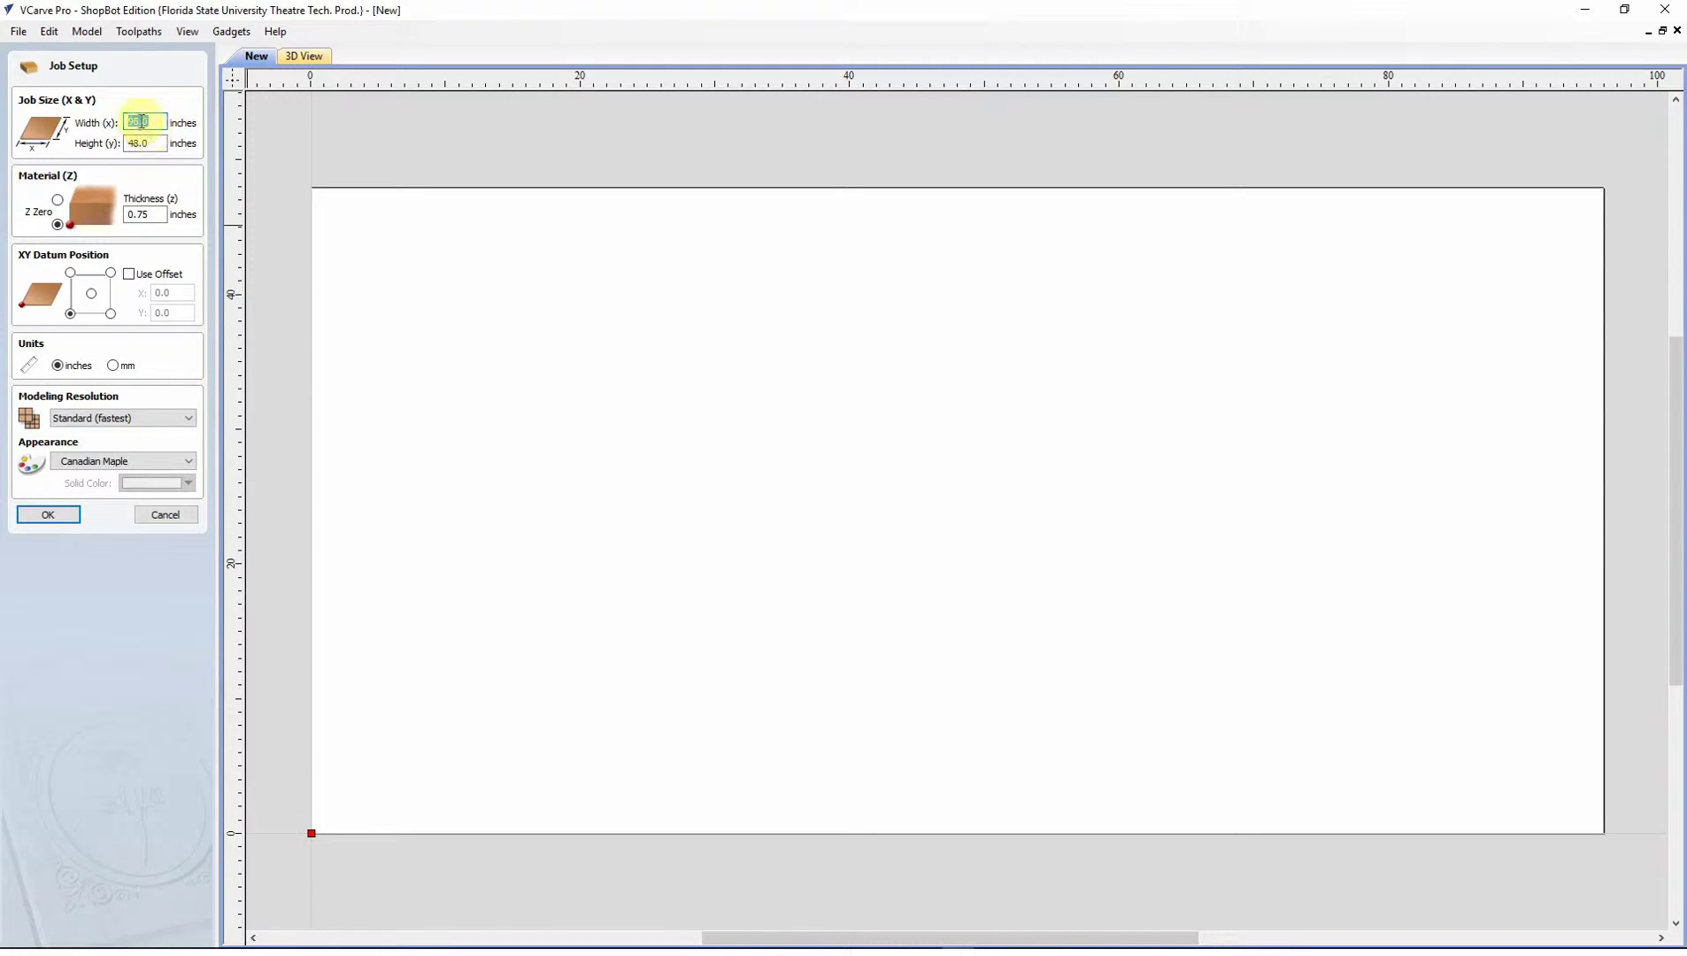
click(160, 124)
click(152, 143)
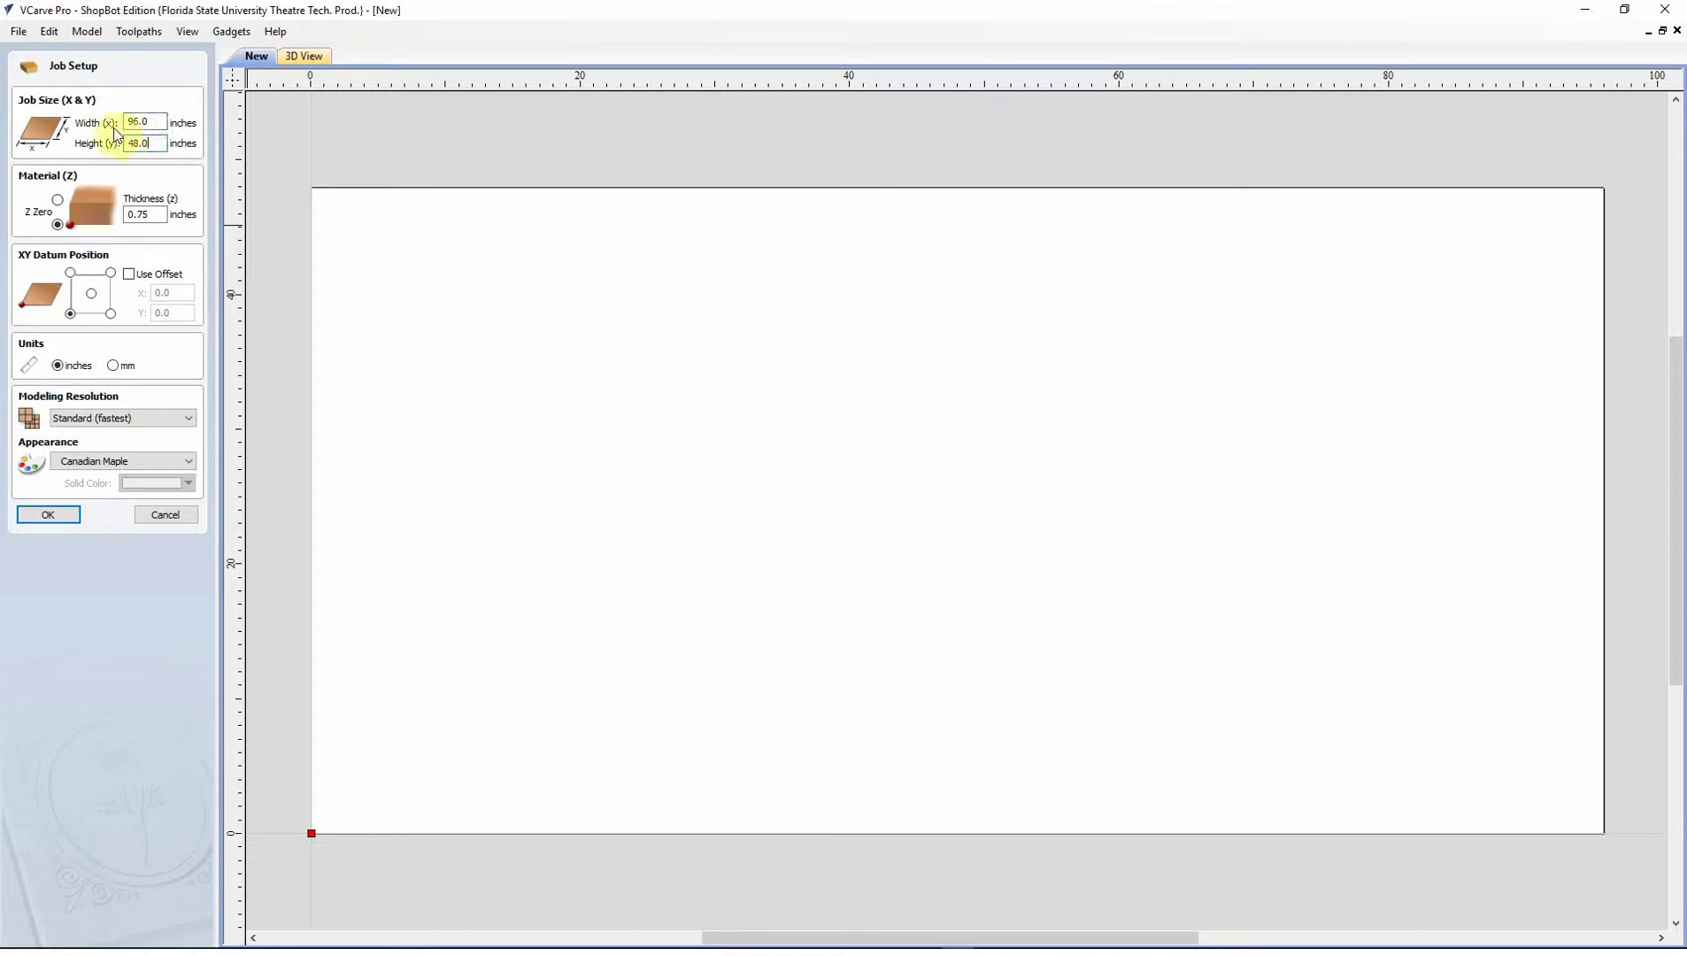
click(137, 122)
drag(165, 122, 112, 124)
text(48)
click(164, 140)
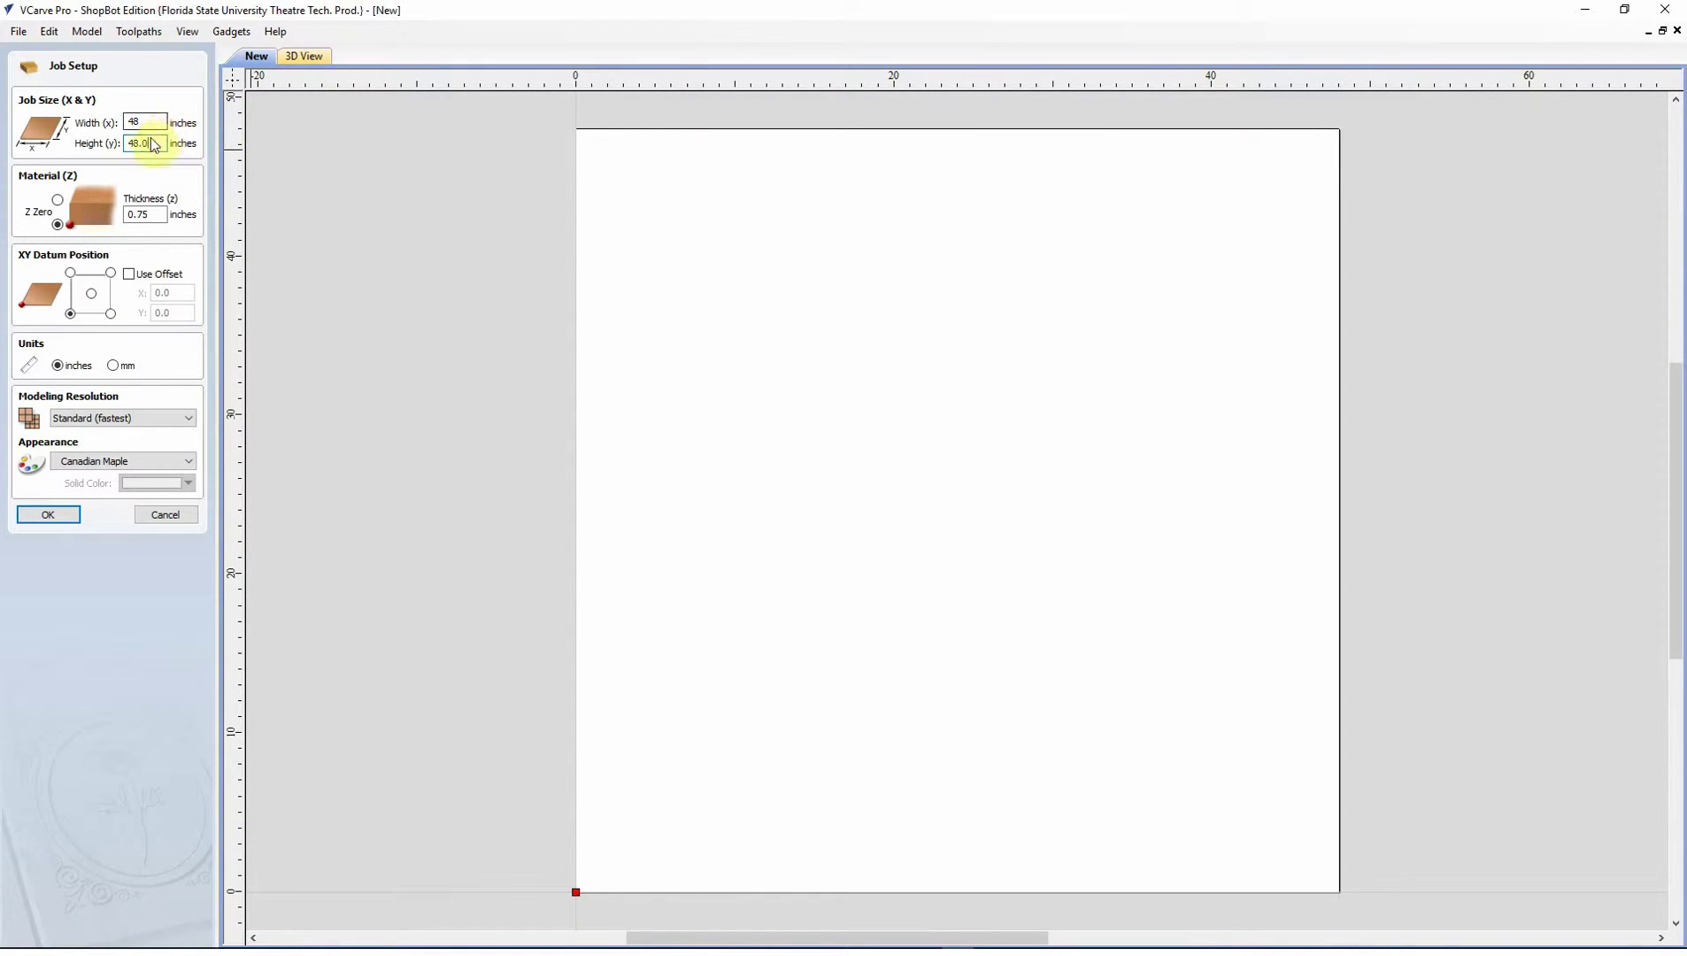
click(151, 121)
click(146, 213)
click(151, 122)
key(BackSpace)
key(Tab)
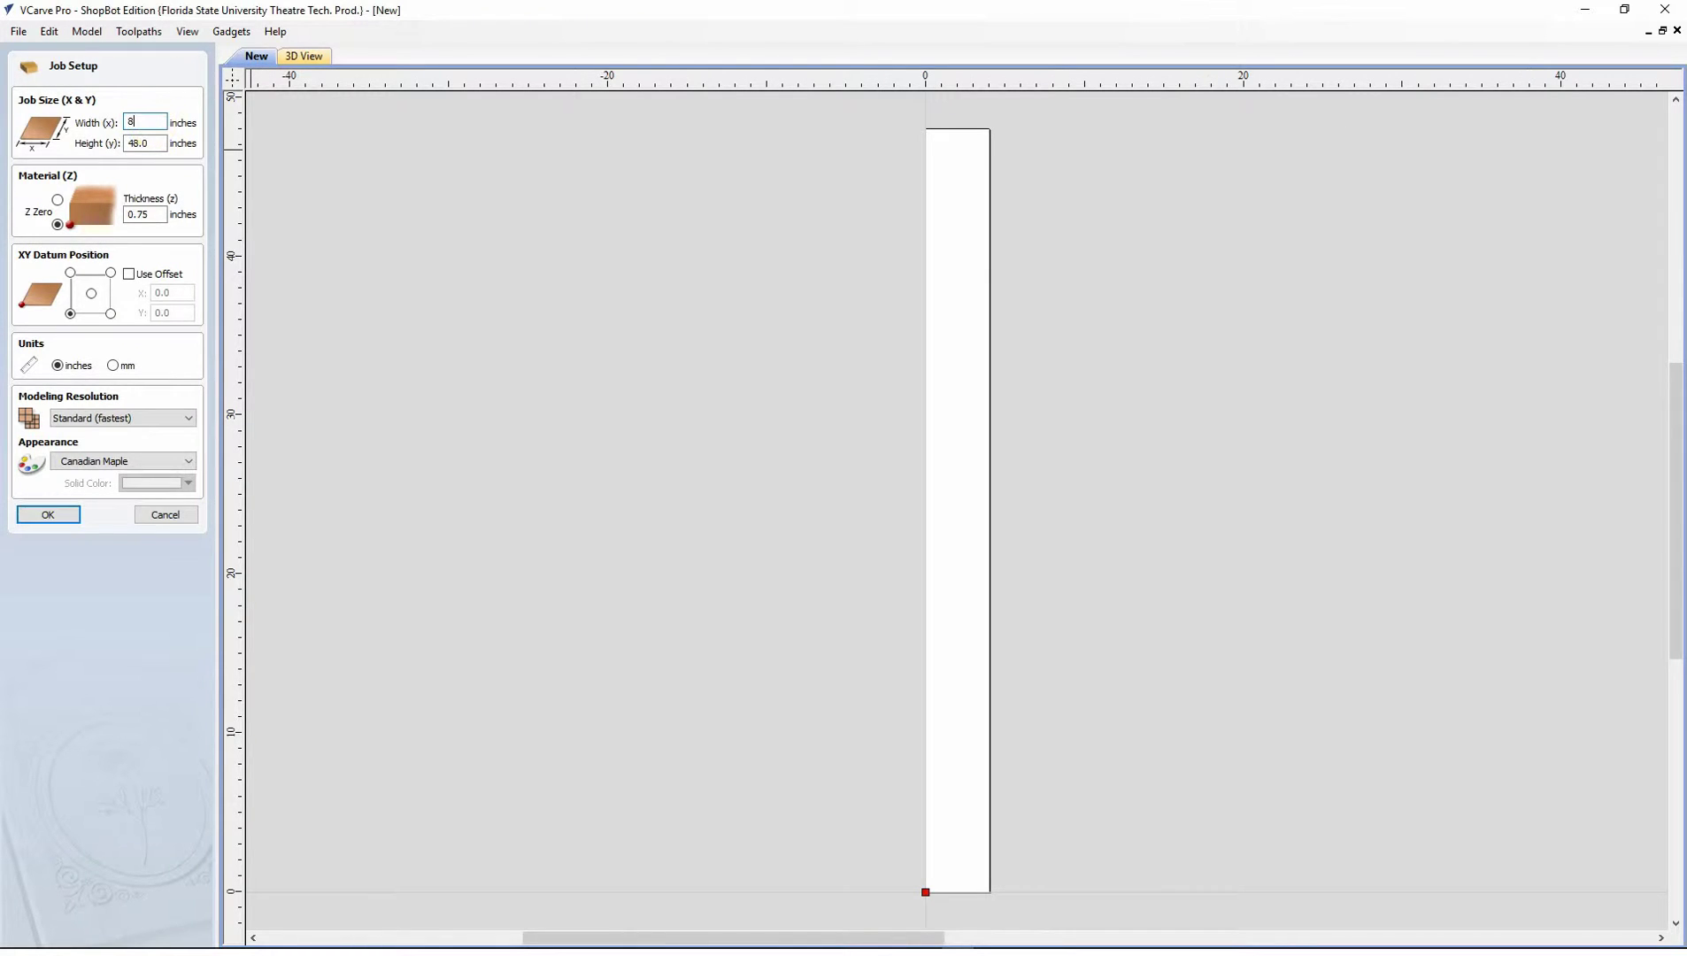
text(4)
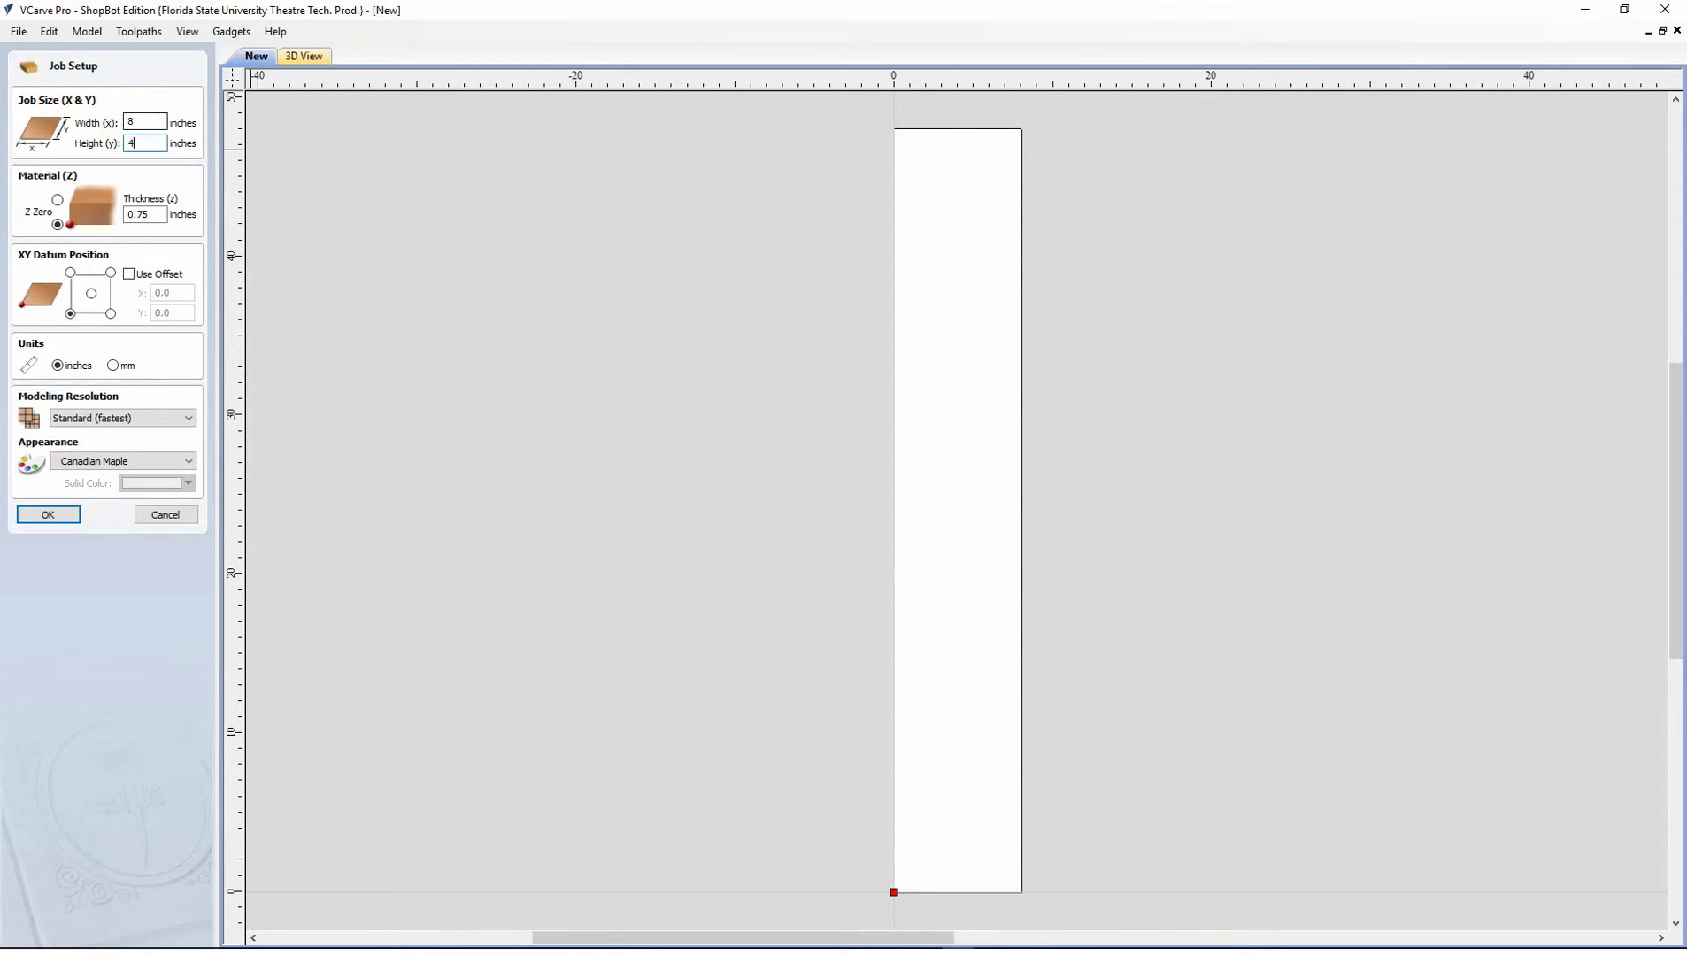
click(142, 122)
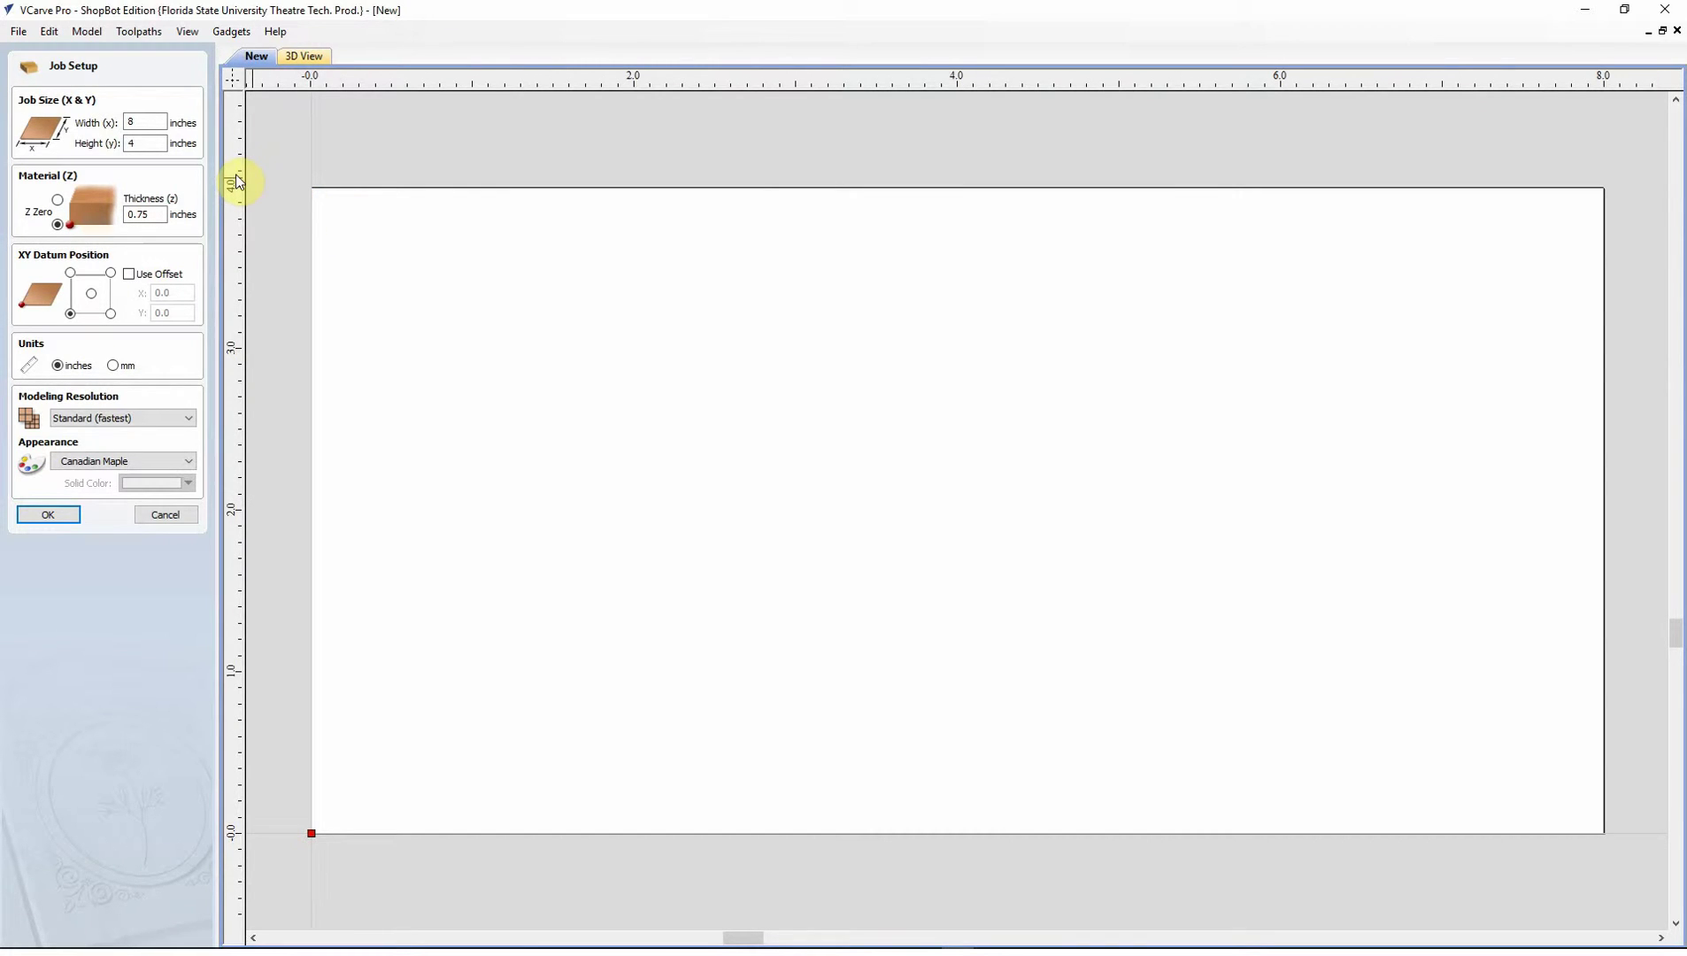
Step: Set the job size to 96 by 48 inches, keeping 0.75-inch thickness
click(154, 125)
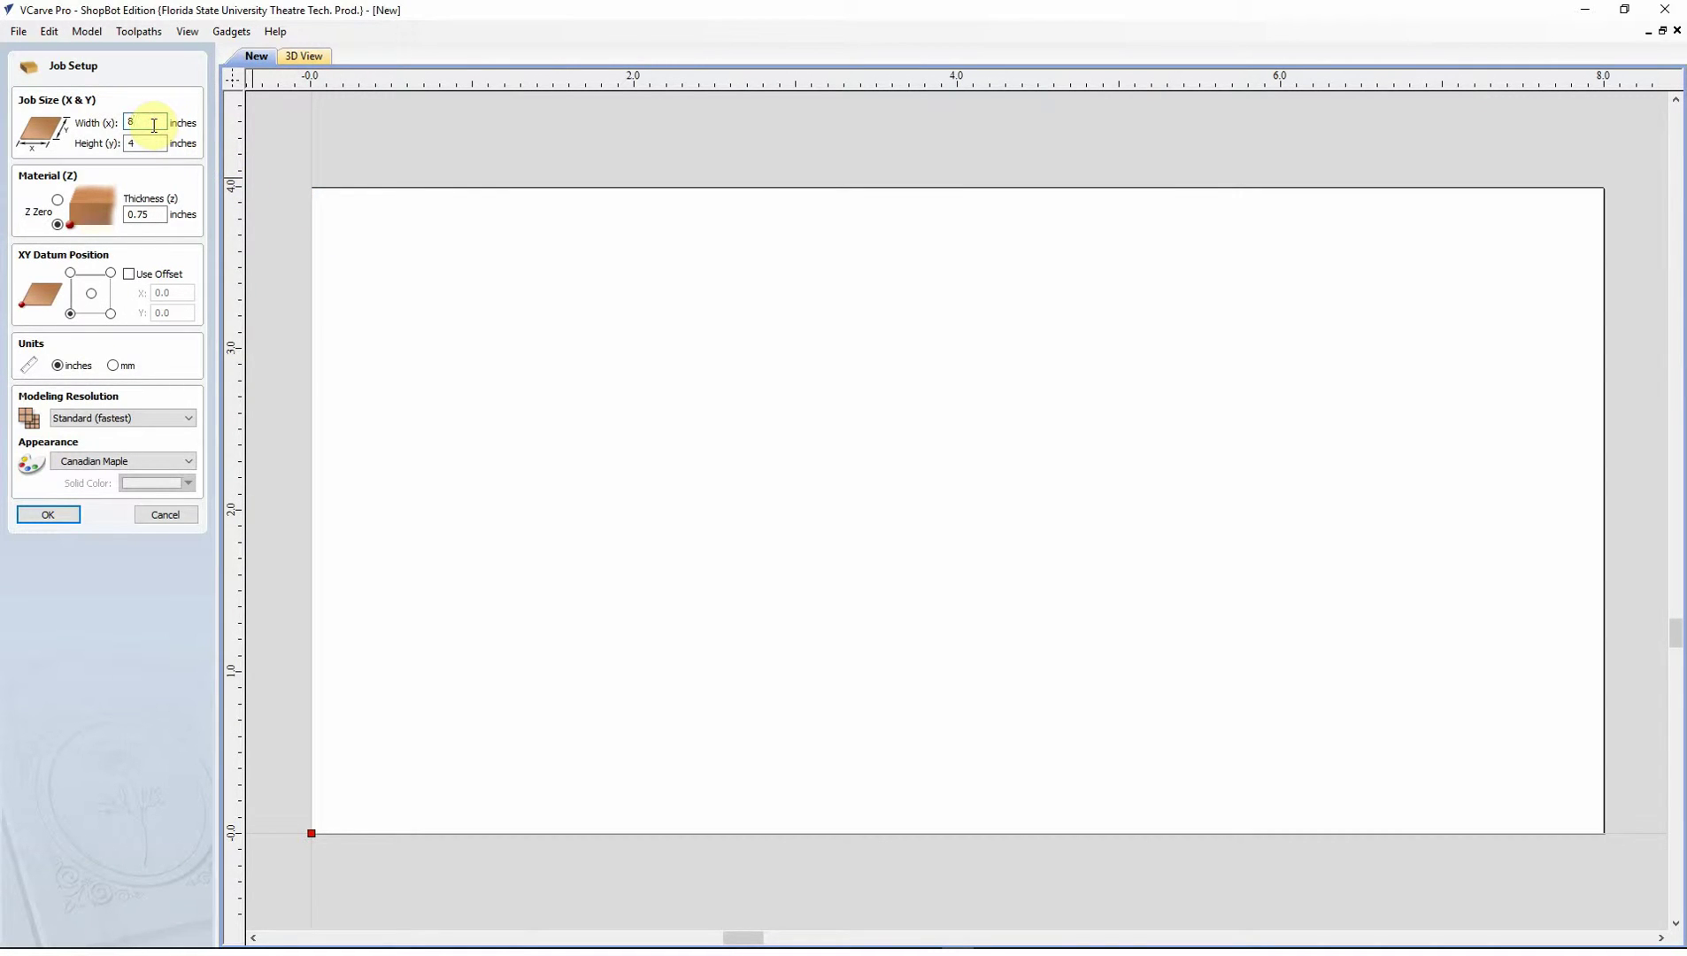
key(BackSpace)
text(96)
key(Tab)
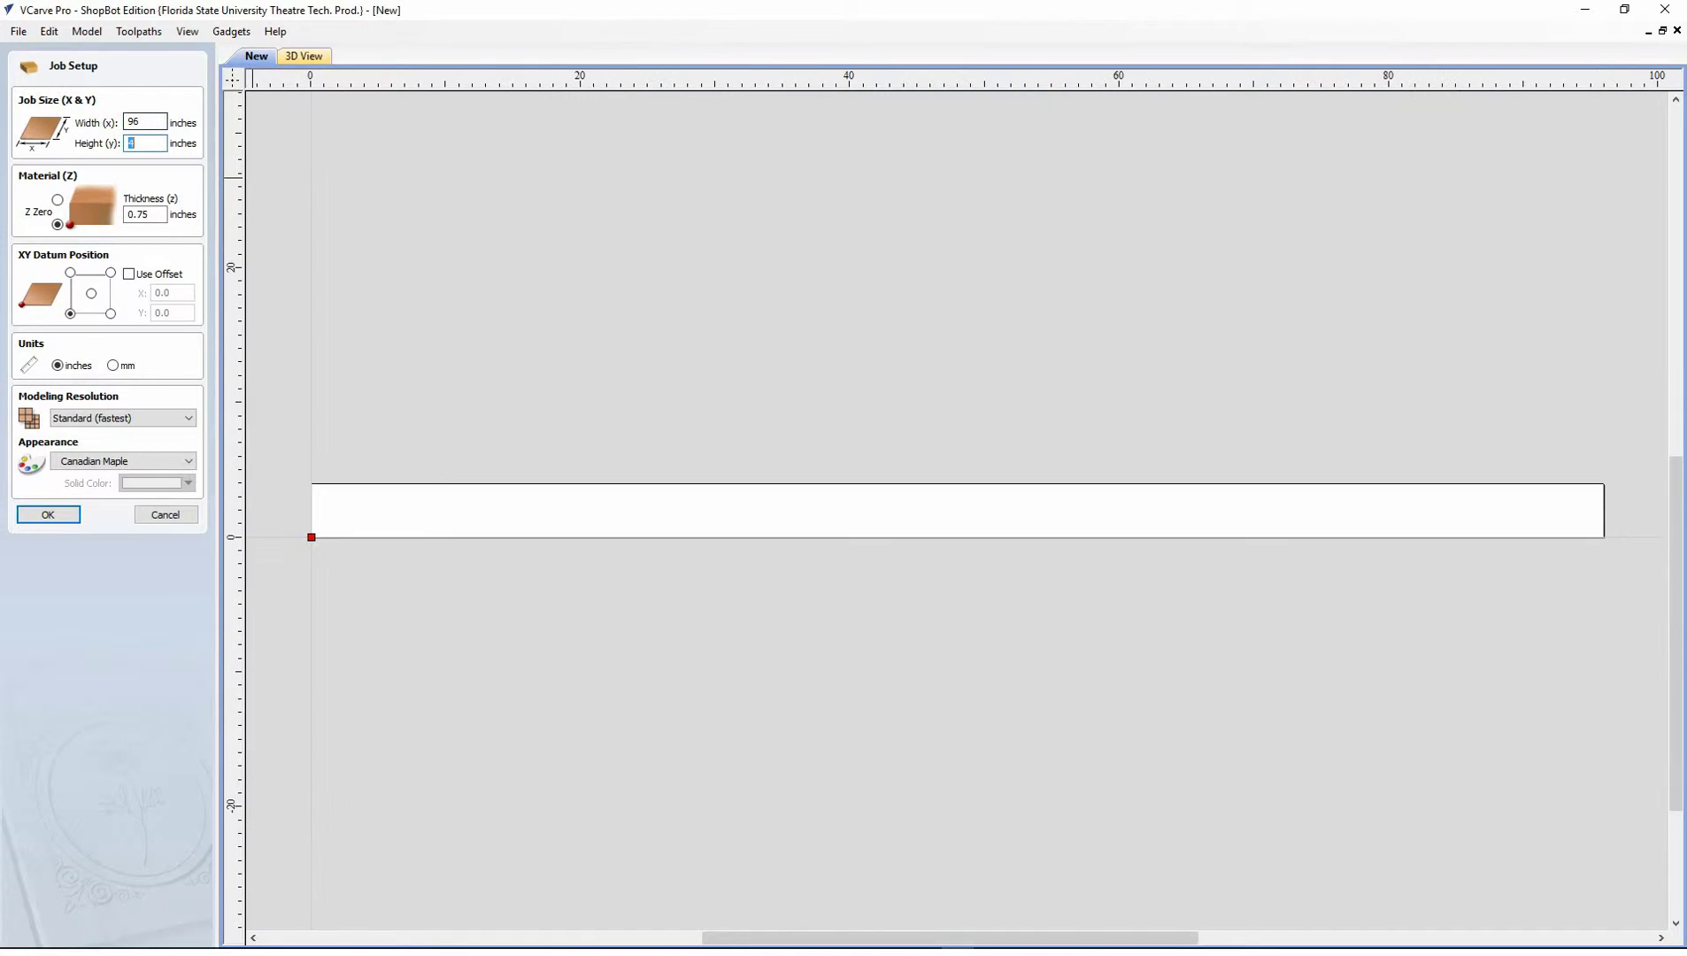
text(48)
key(Tab)
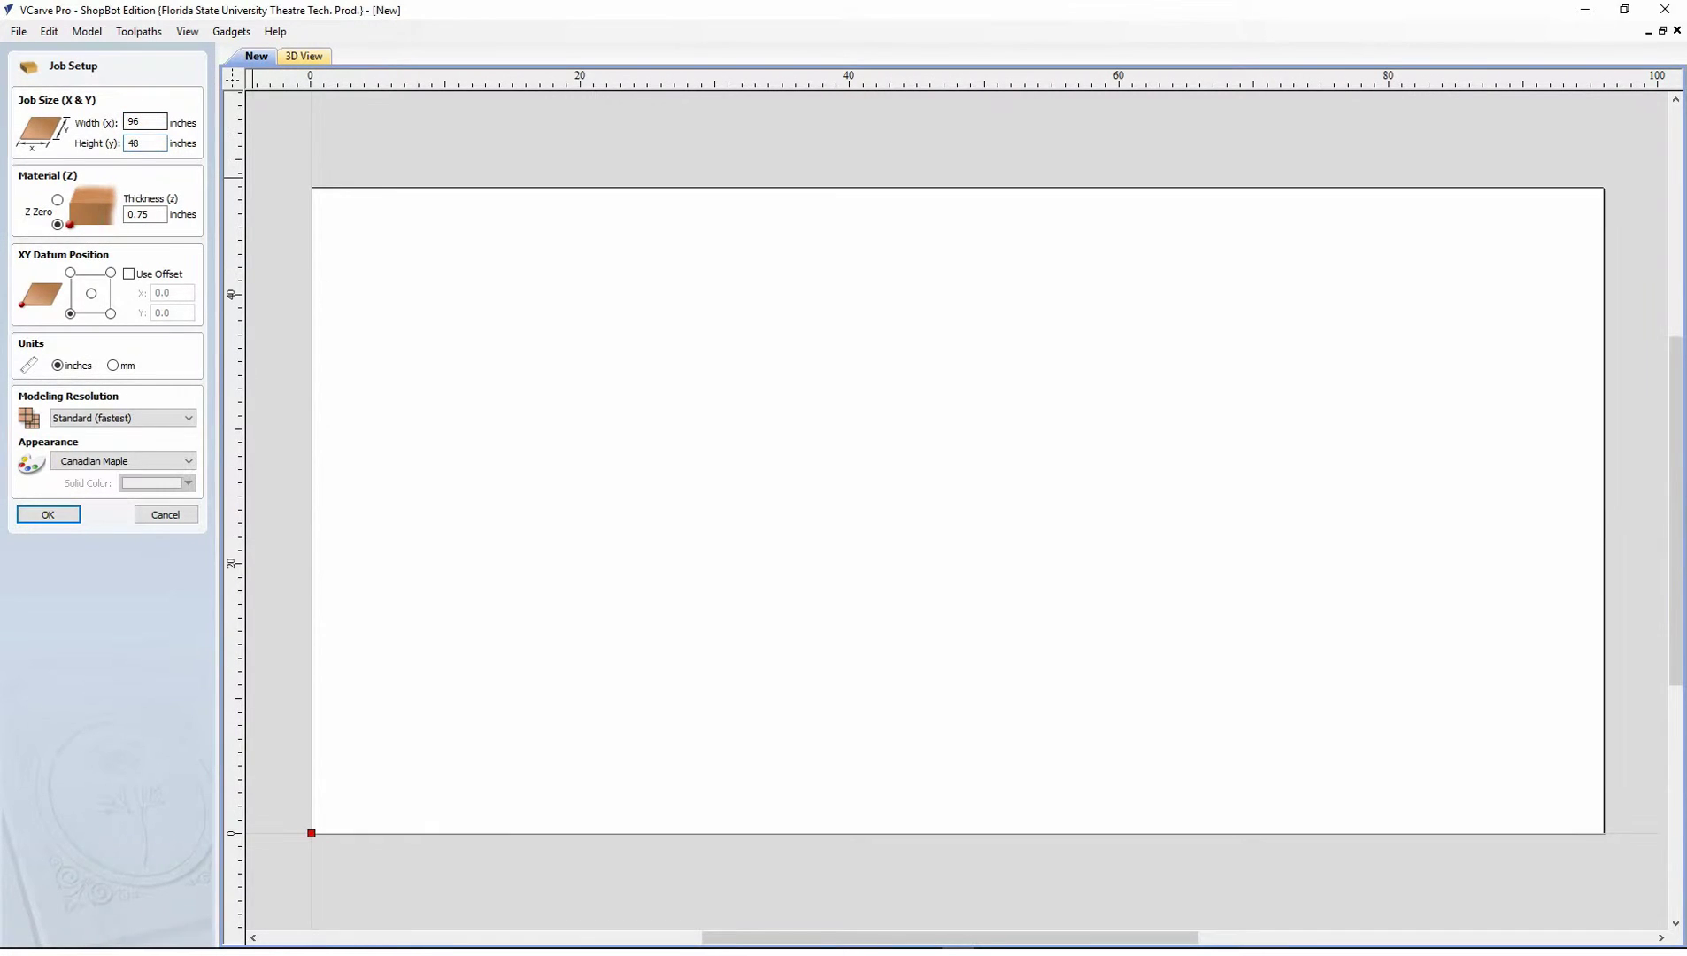
click(160, 215)
Step: Set Z zero to the bottom of the material, at the machine table
click(58, 226)
Step: Place the XY datum at the centre of the job
click(91, 294)
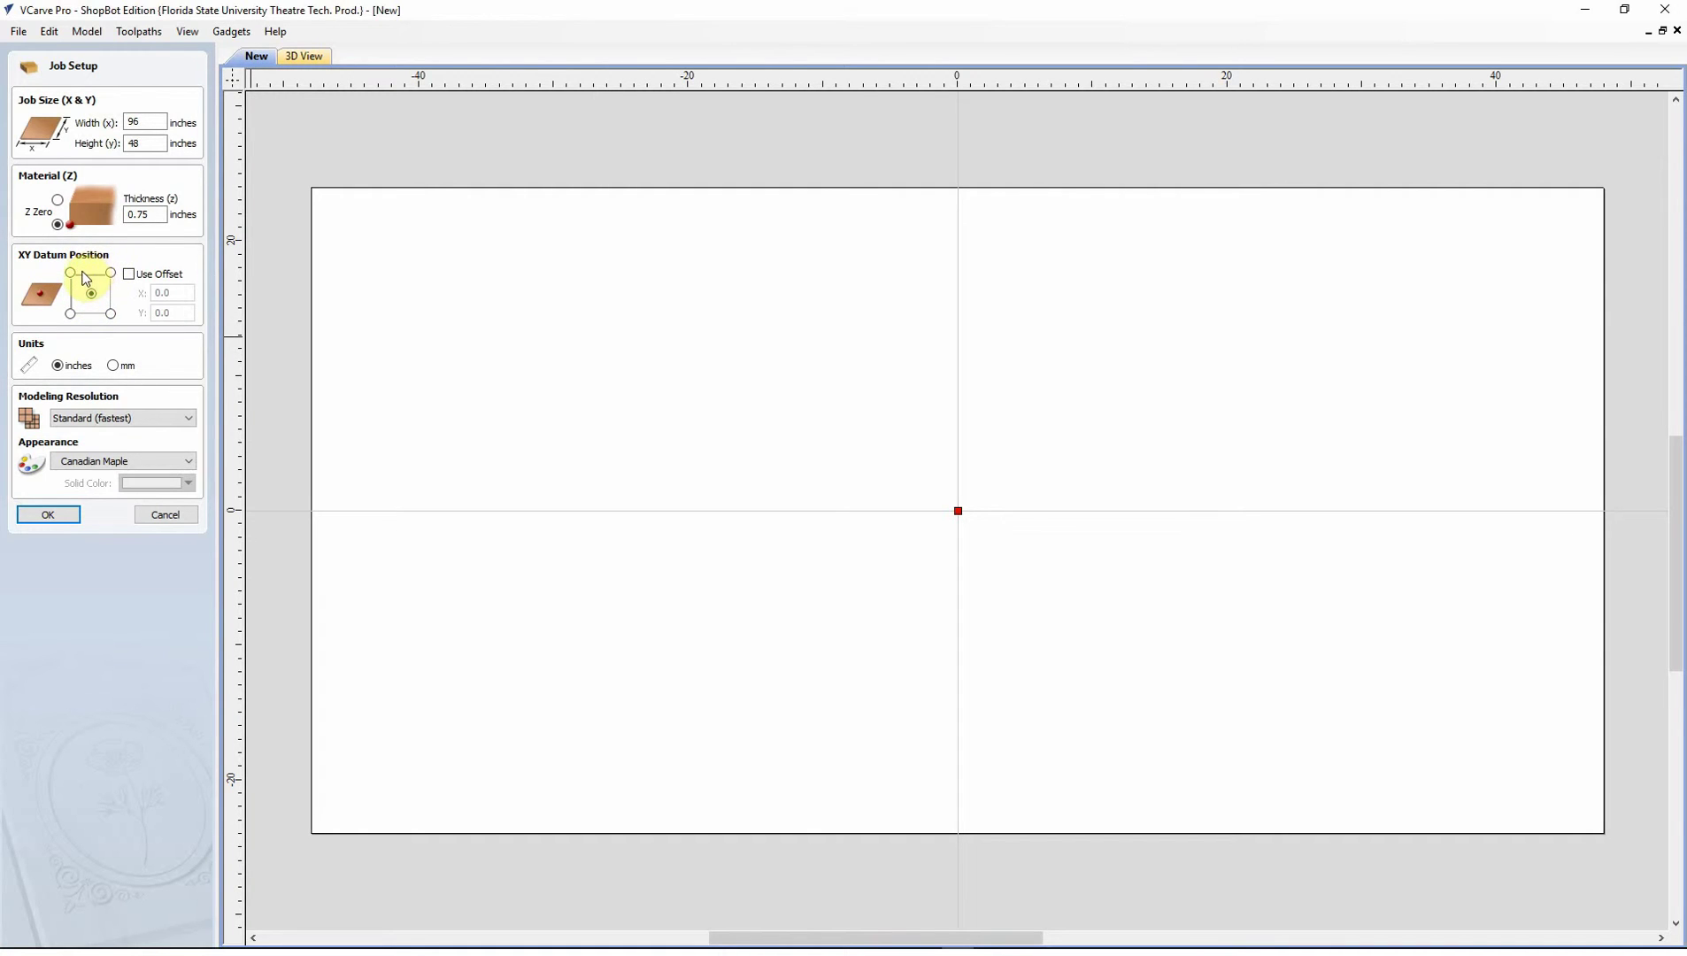
Step: Move the XY datum to the bottom-left corner and enable Use Offset
click(70, 273)
click(128, 274)
click(110, 272)
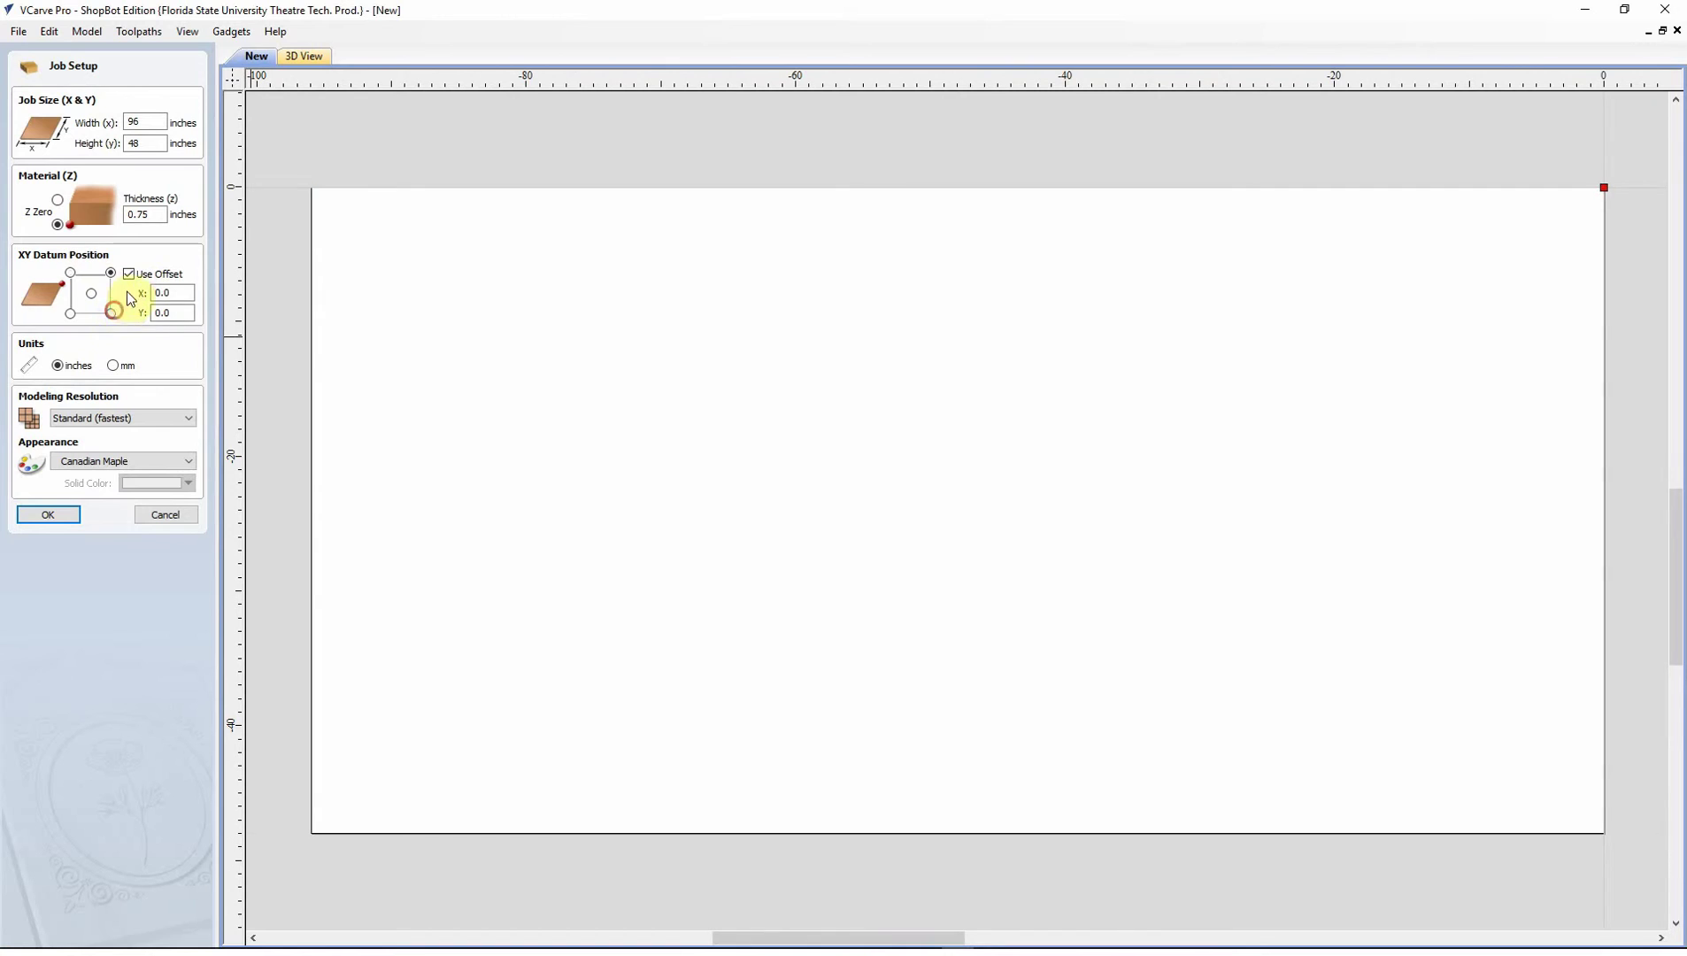
click(128, 276)
click(70, 273)
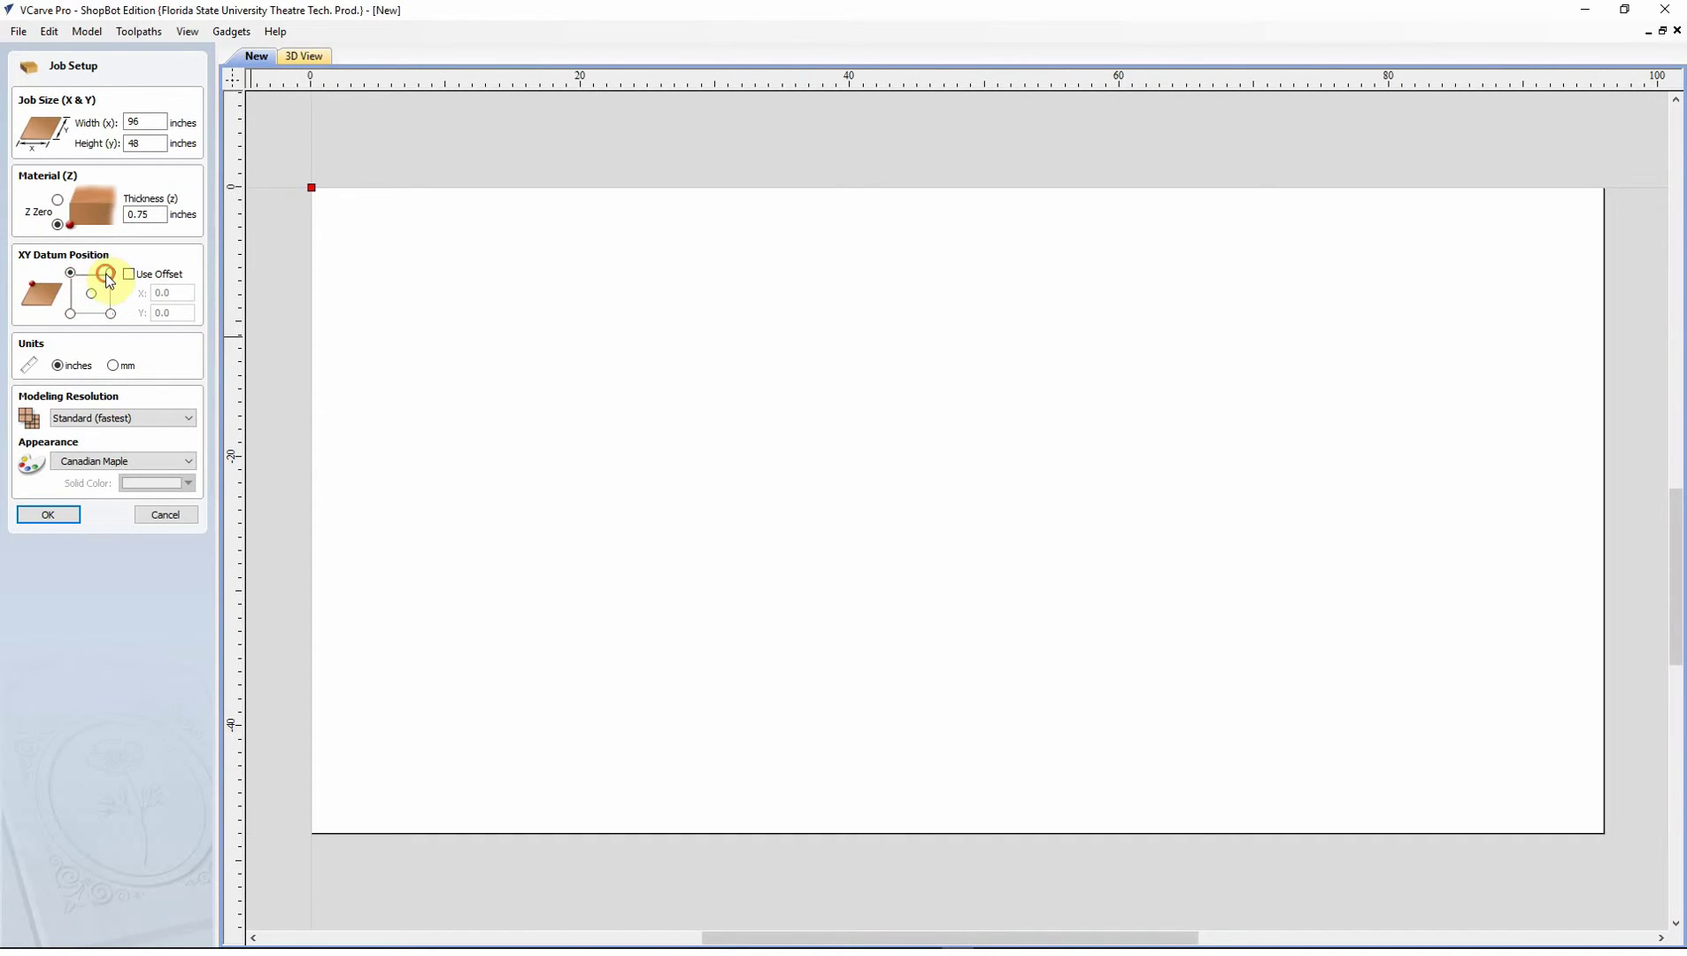
click(107, 273)
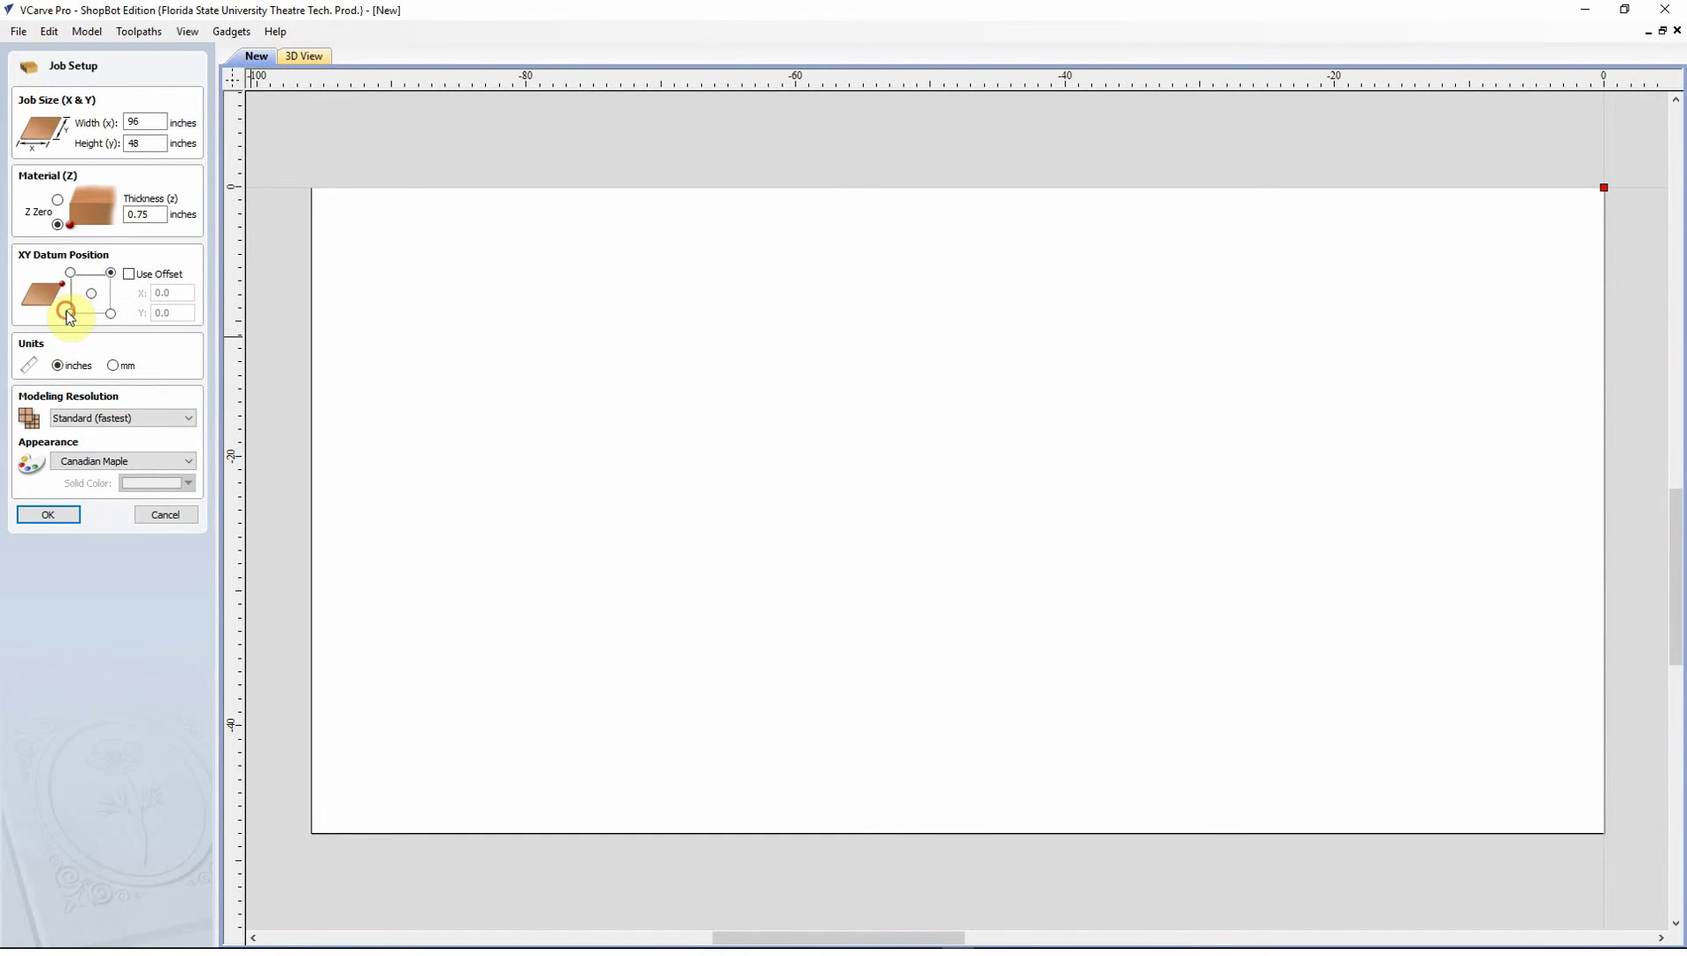
click(69, 313)
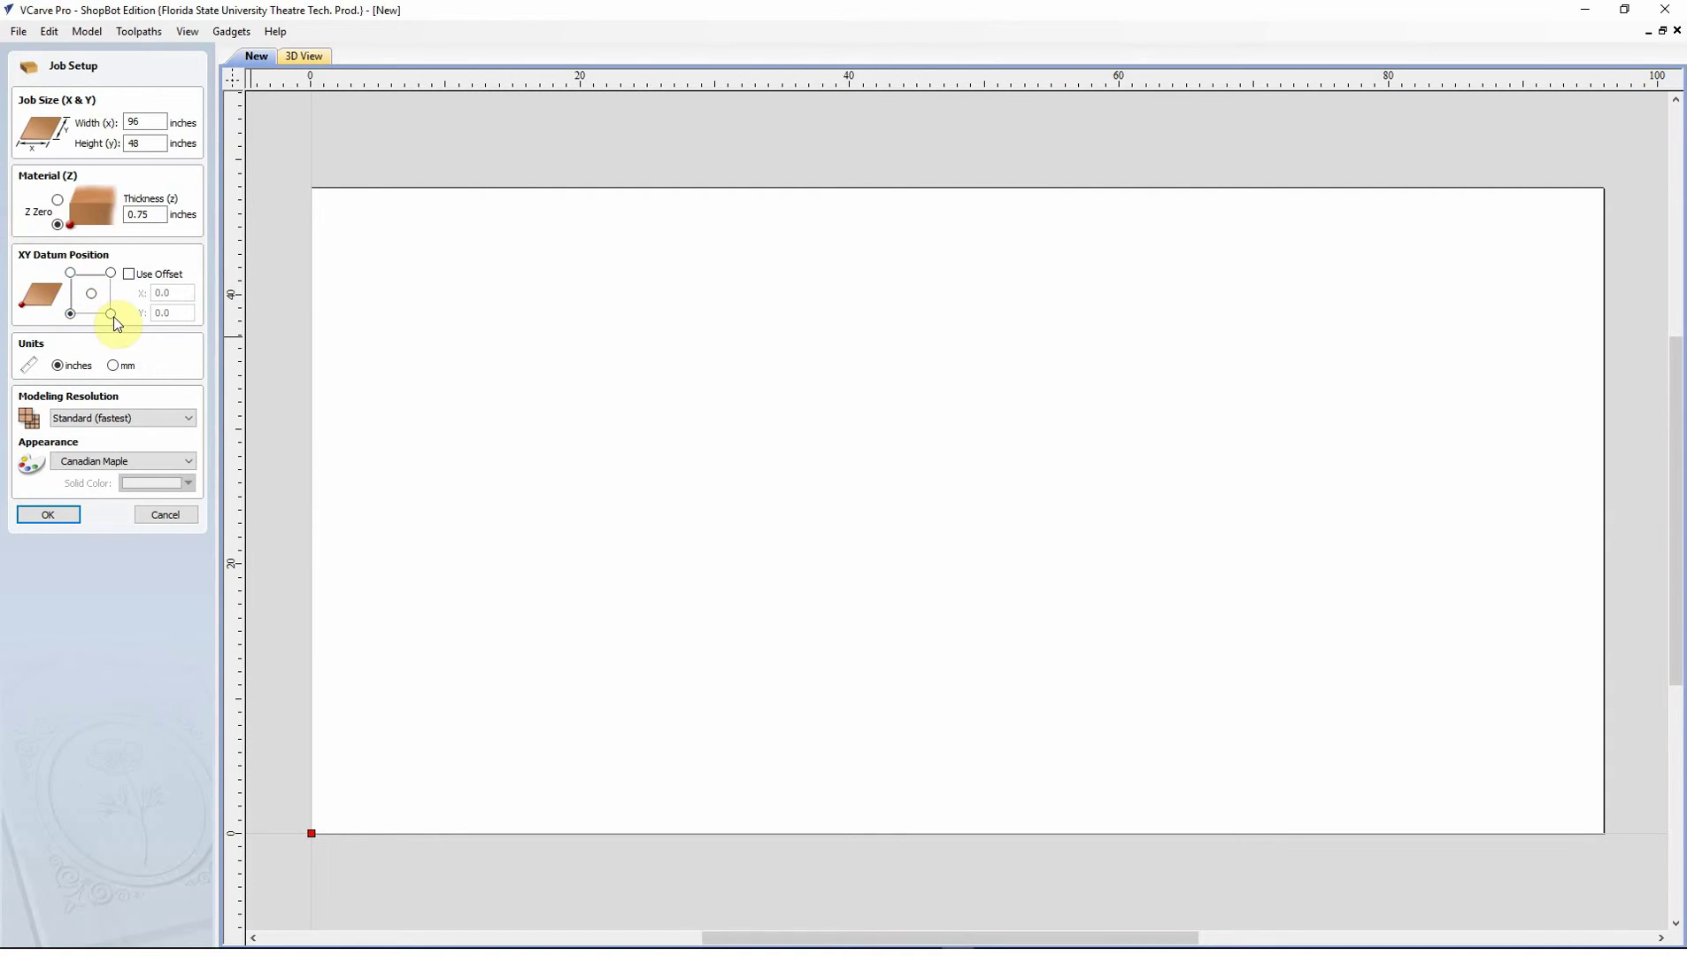
click(129, 275)
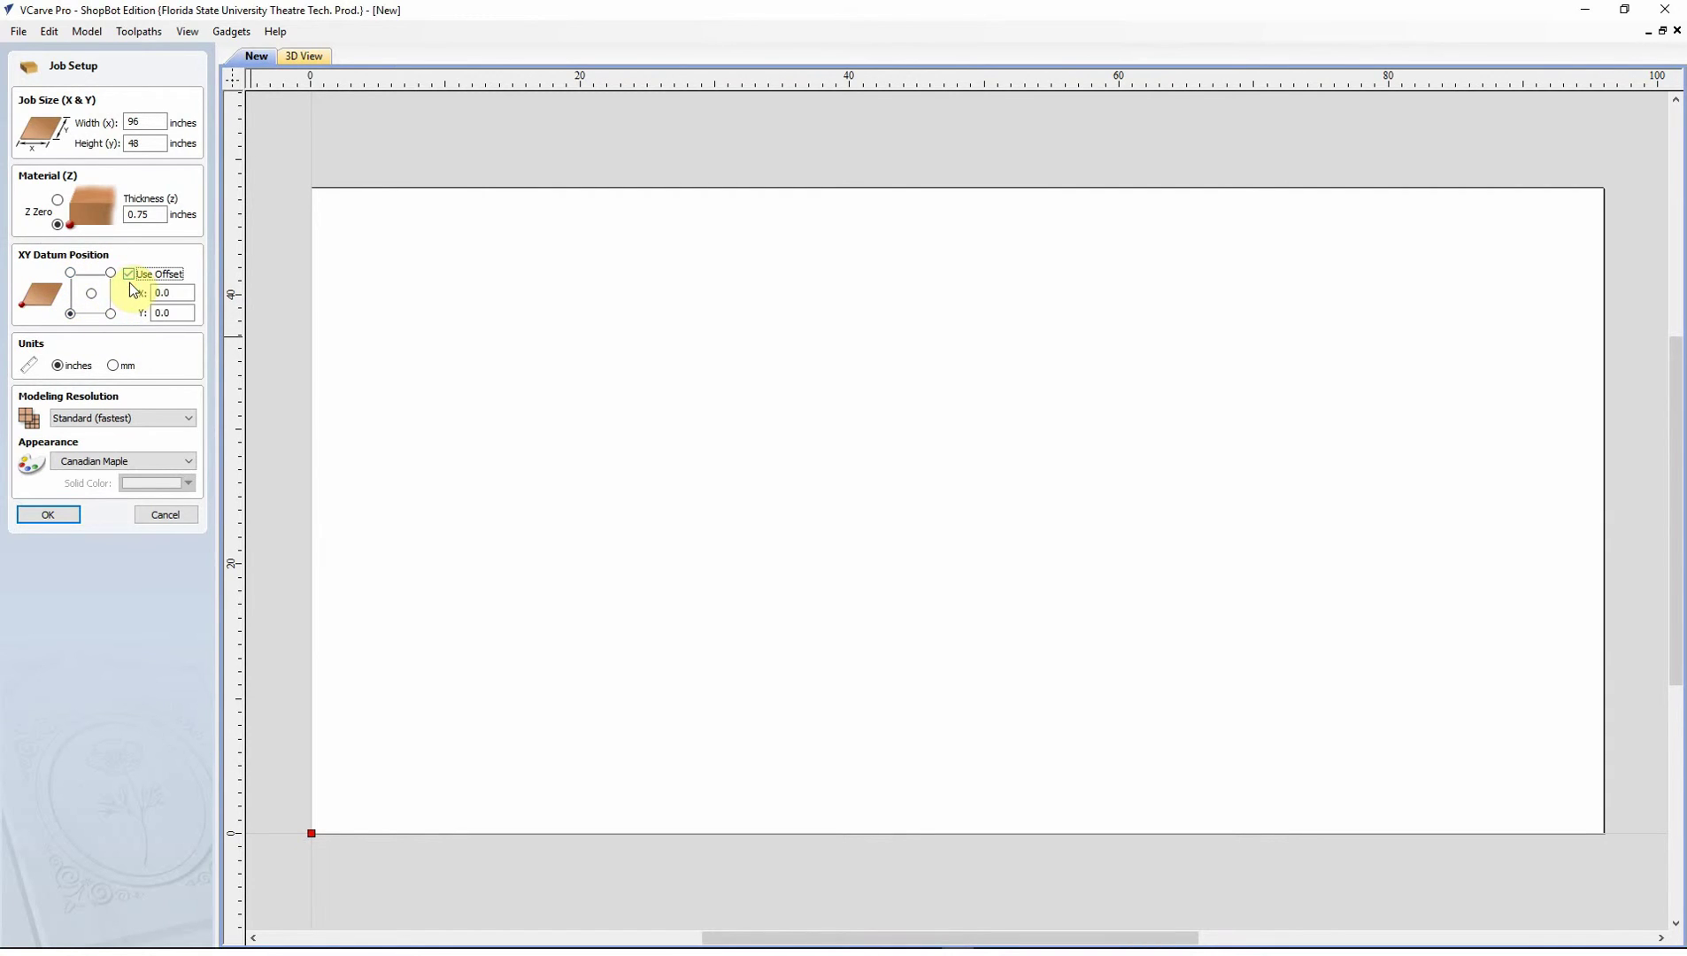
click(180, 293)
Step: Enter a 12-inch X datum offset
drag(182, 292, 124, 288)
text(12)
click(179, 315)
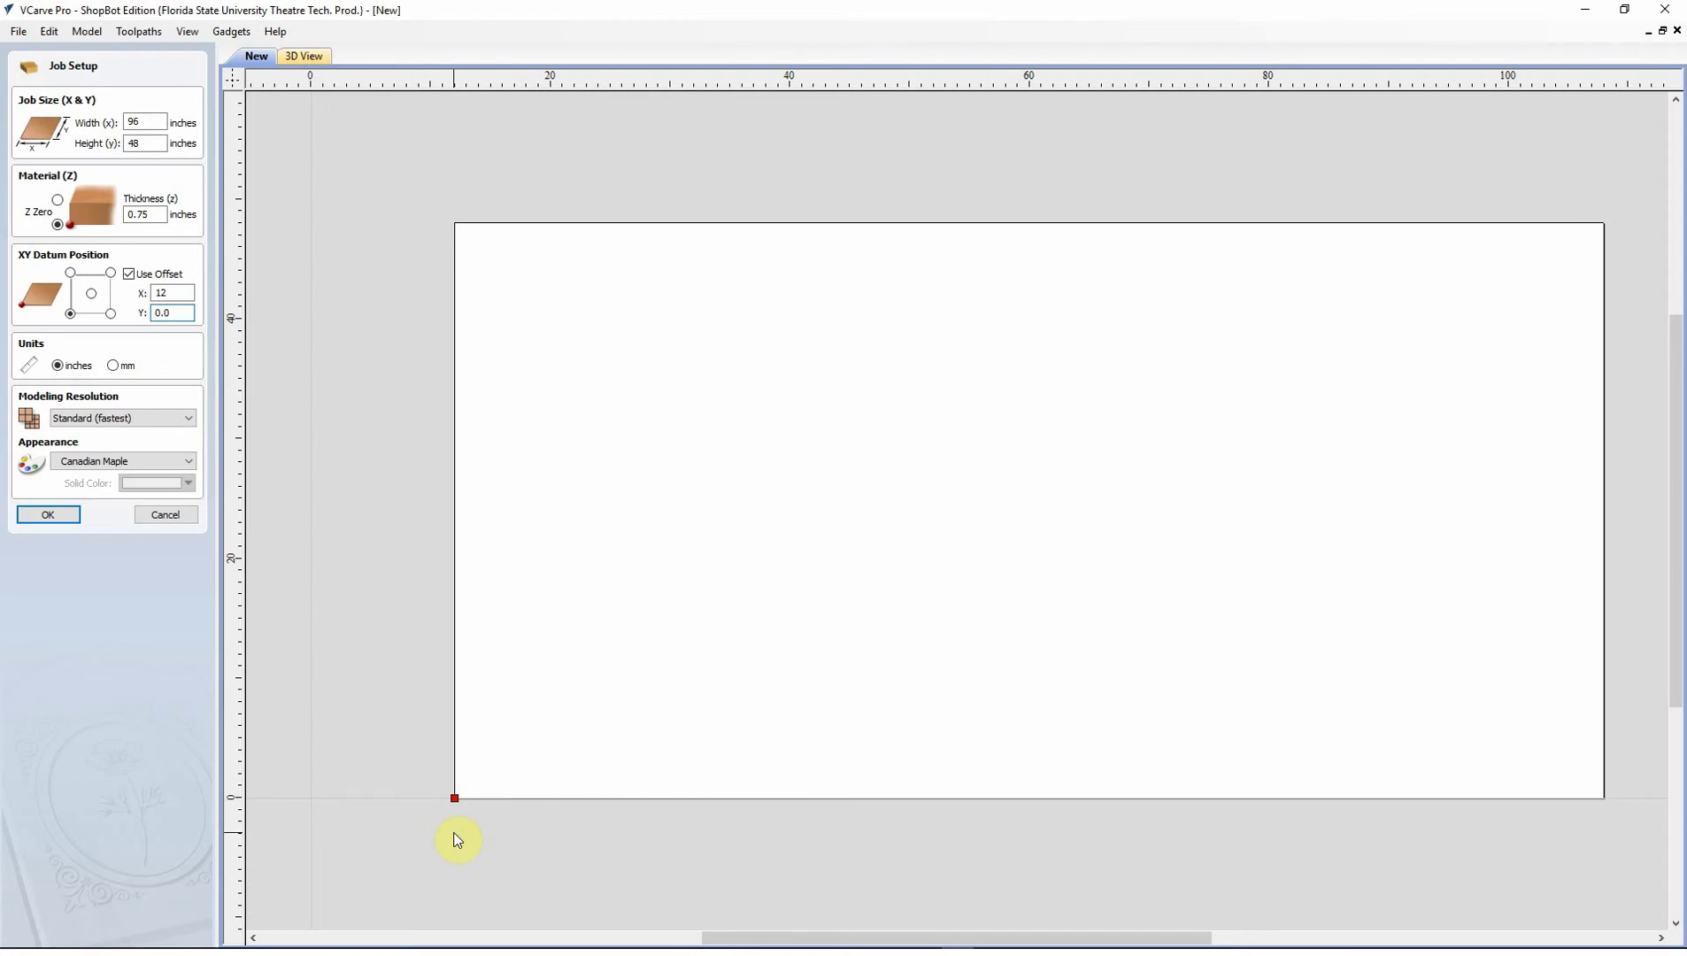
click(146, 120)
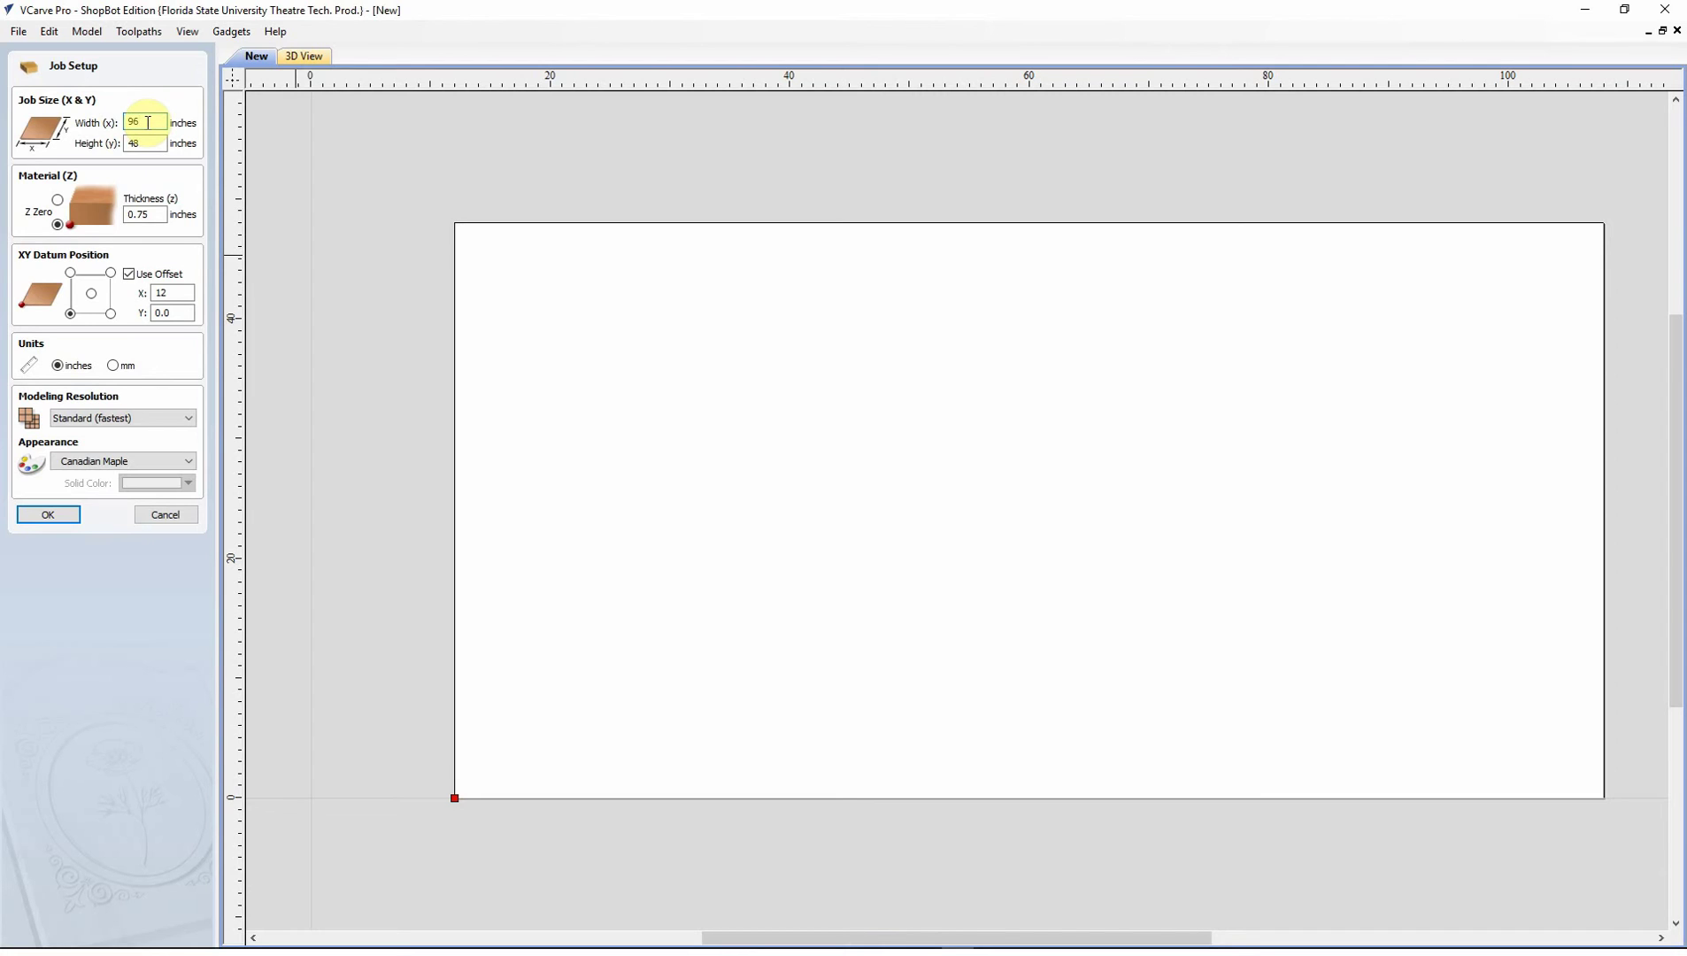
Step: Reduce the job width to 84 inches by calculating 96-12 in the Width field
click(148, 122)
text(-12)
key(equal)
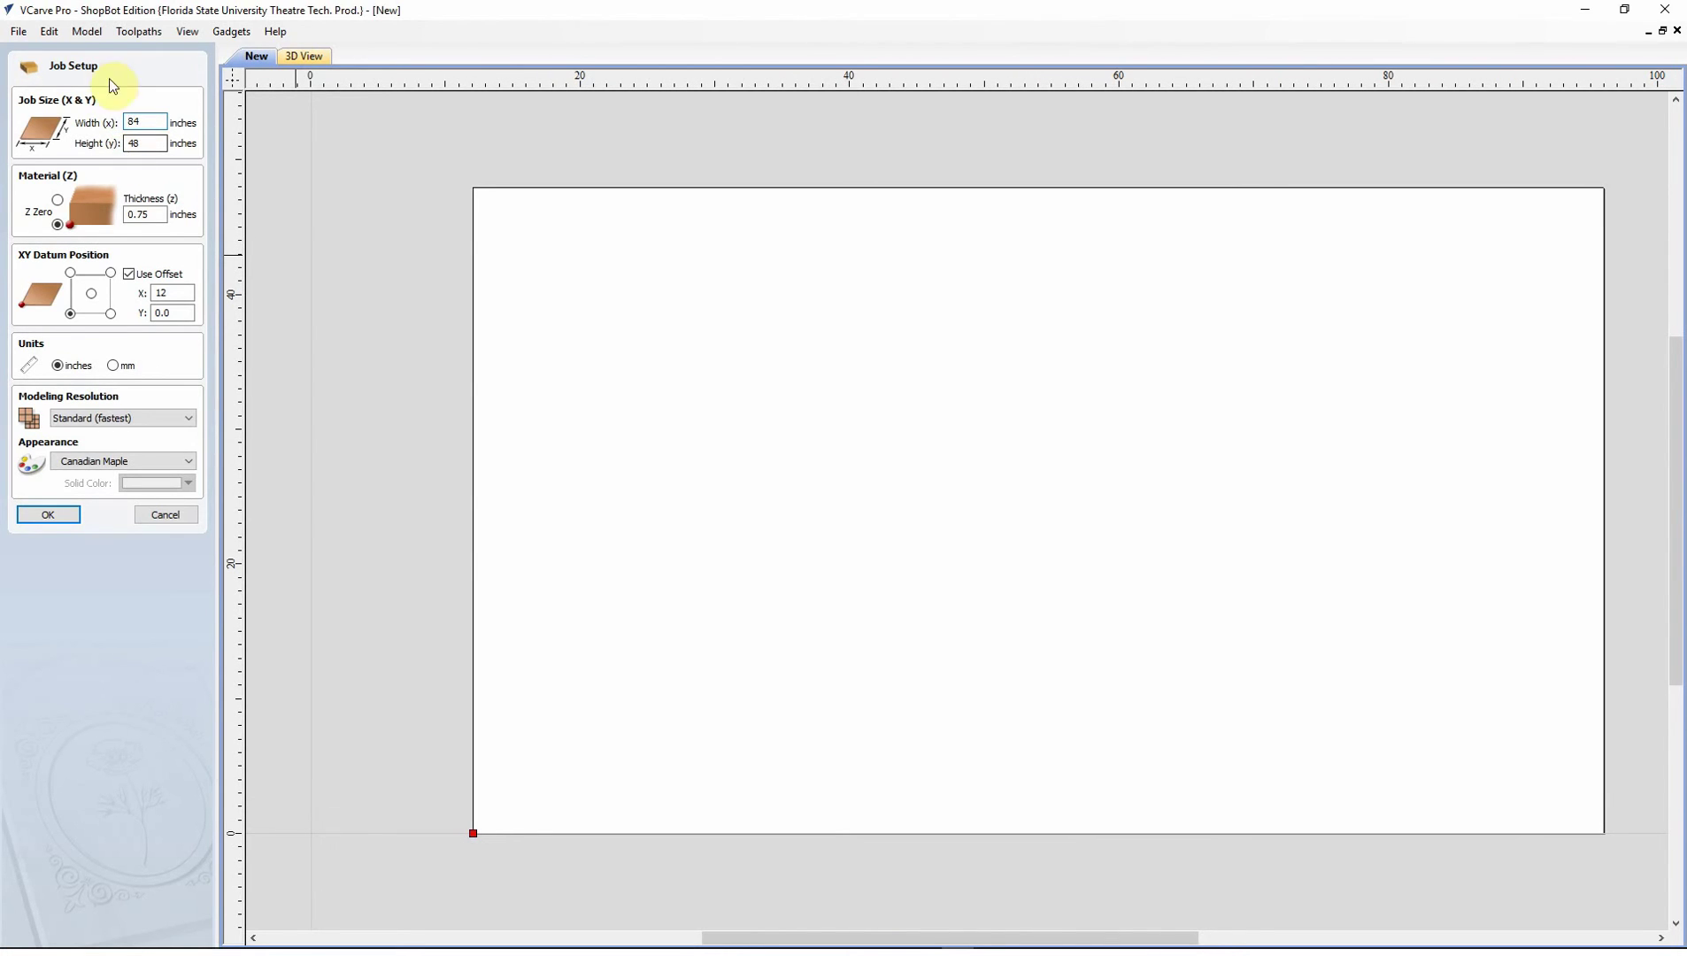
click(169, 142)
click(162, 212)
Step: Set the X offset to 0 and turn off Use Offset
click(177, 295)
text(0)
click(176, 310)
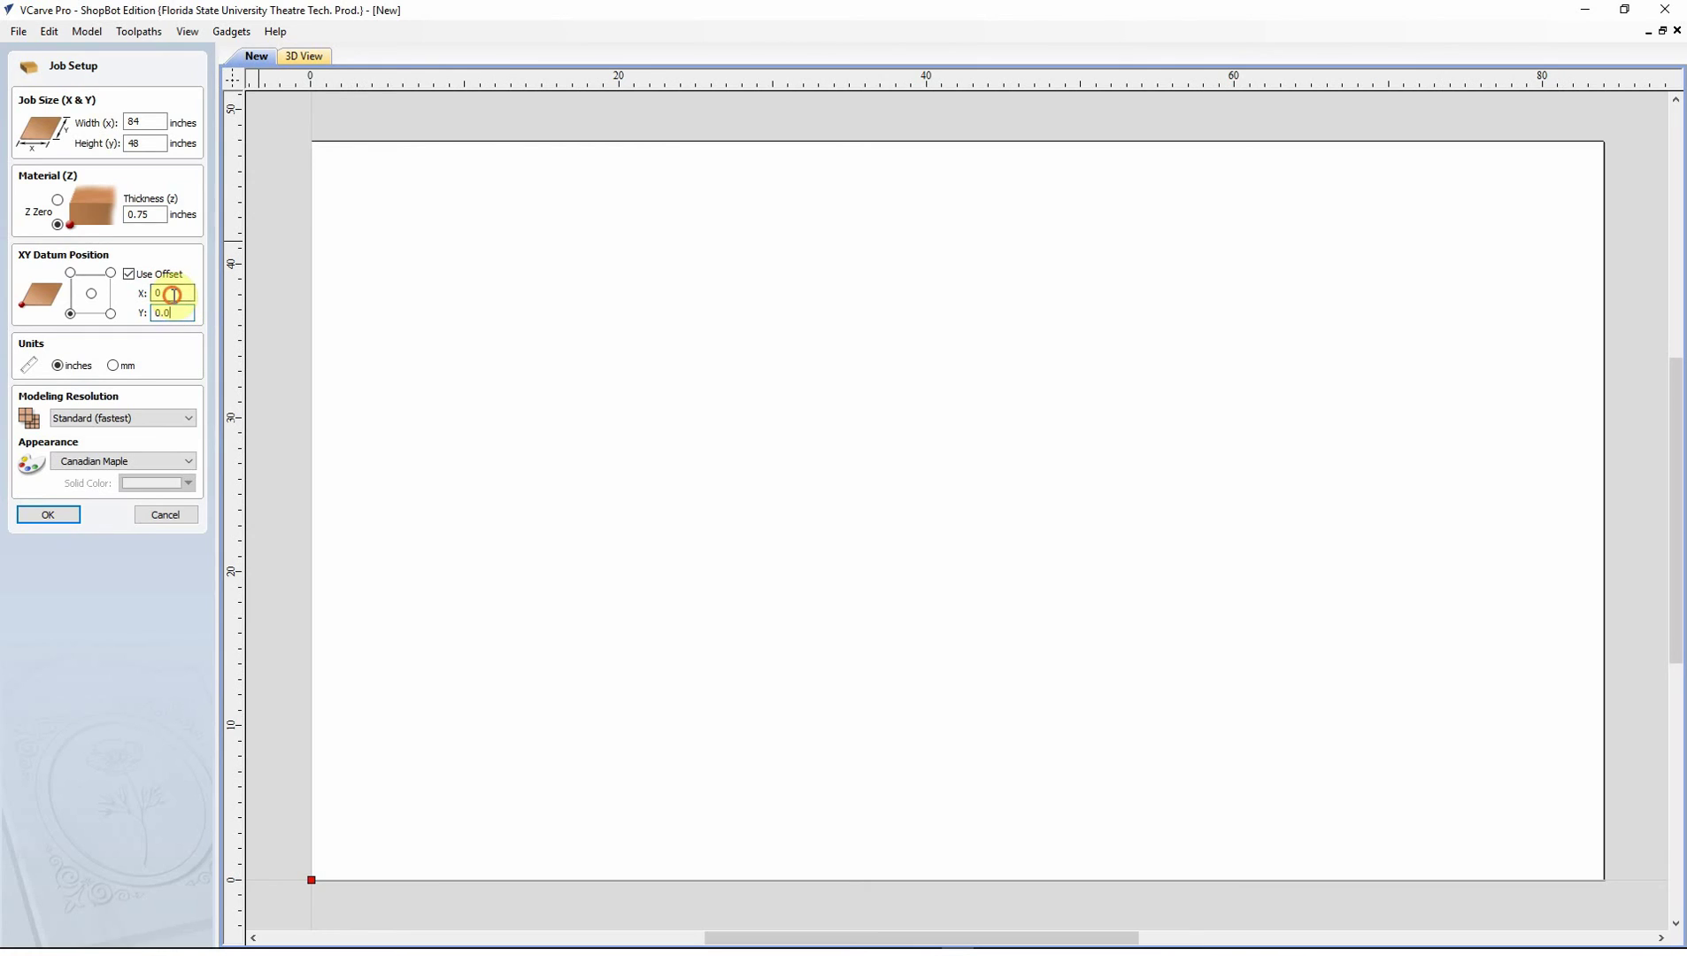
click(129, 274)
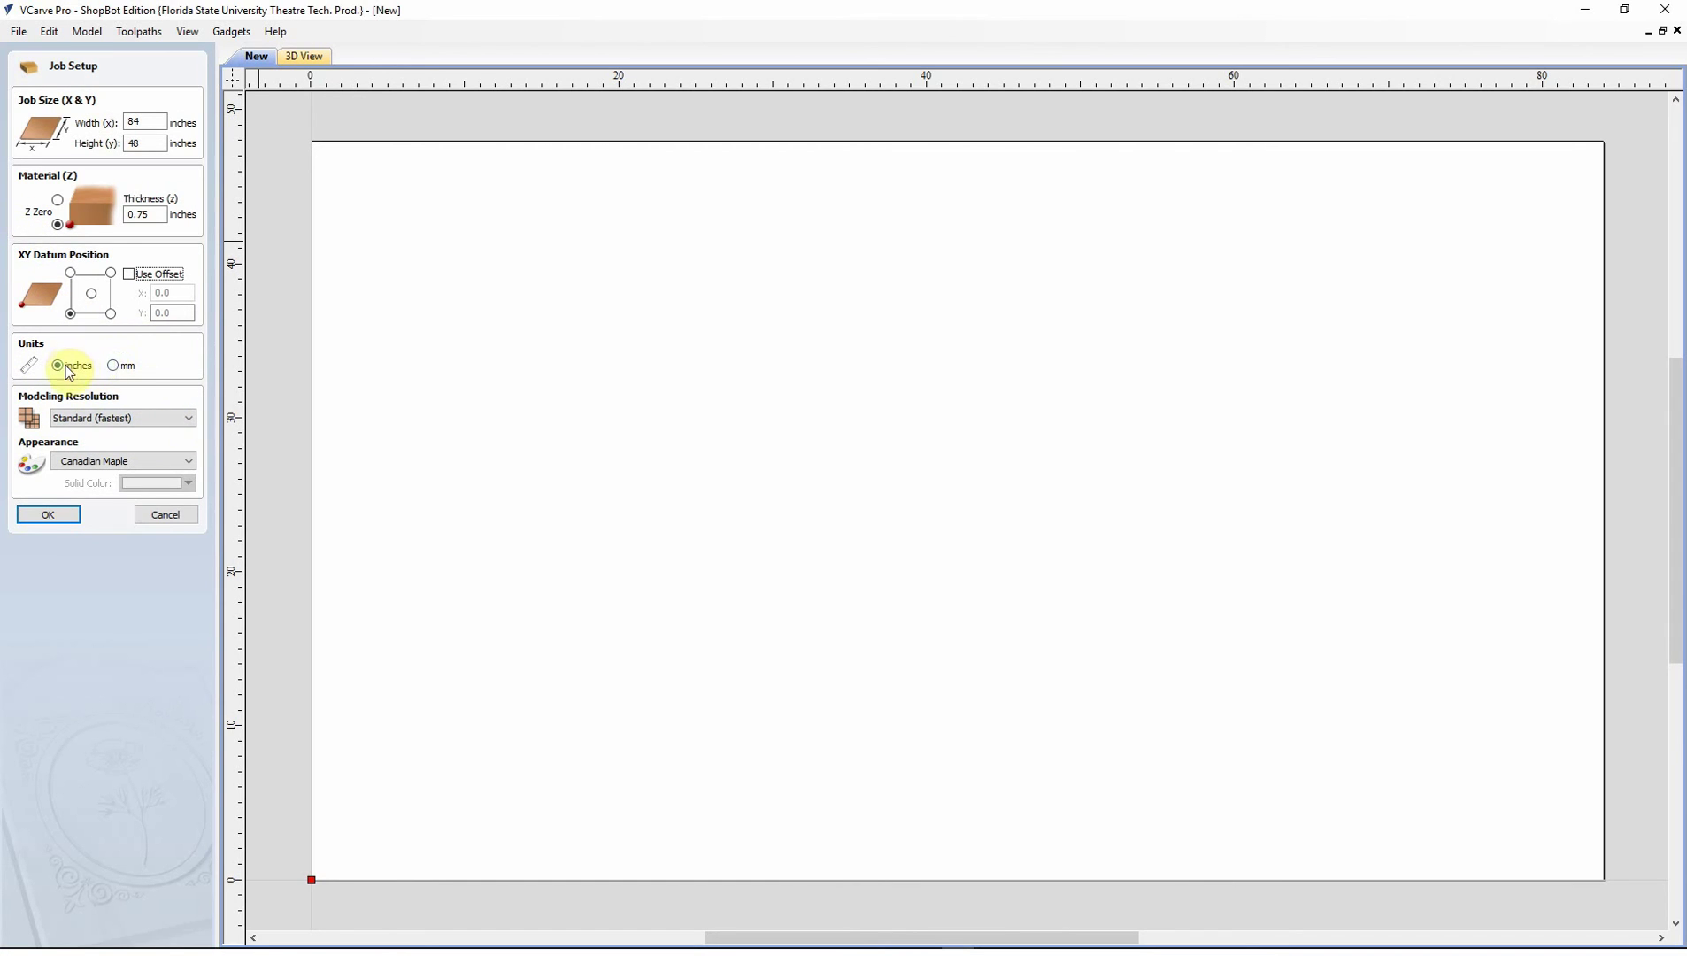
Step: Switch the job units between millimetres and inches, ending on inches
click(102, 367)
click(112, 367)
click(72, 367)
click(108, 369)
click(58, 366)
Step: Keep inch units, restore the width to 96 inches, and accept Job Setup
click(120, 366)
click(74, 372)
double_click(155, 126)
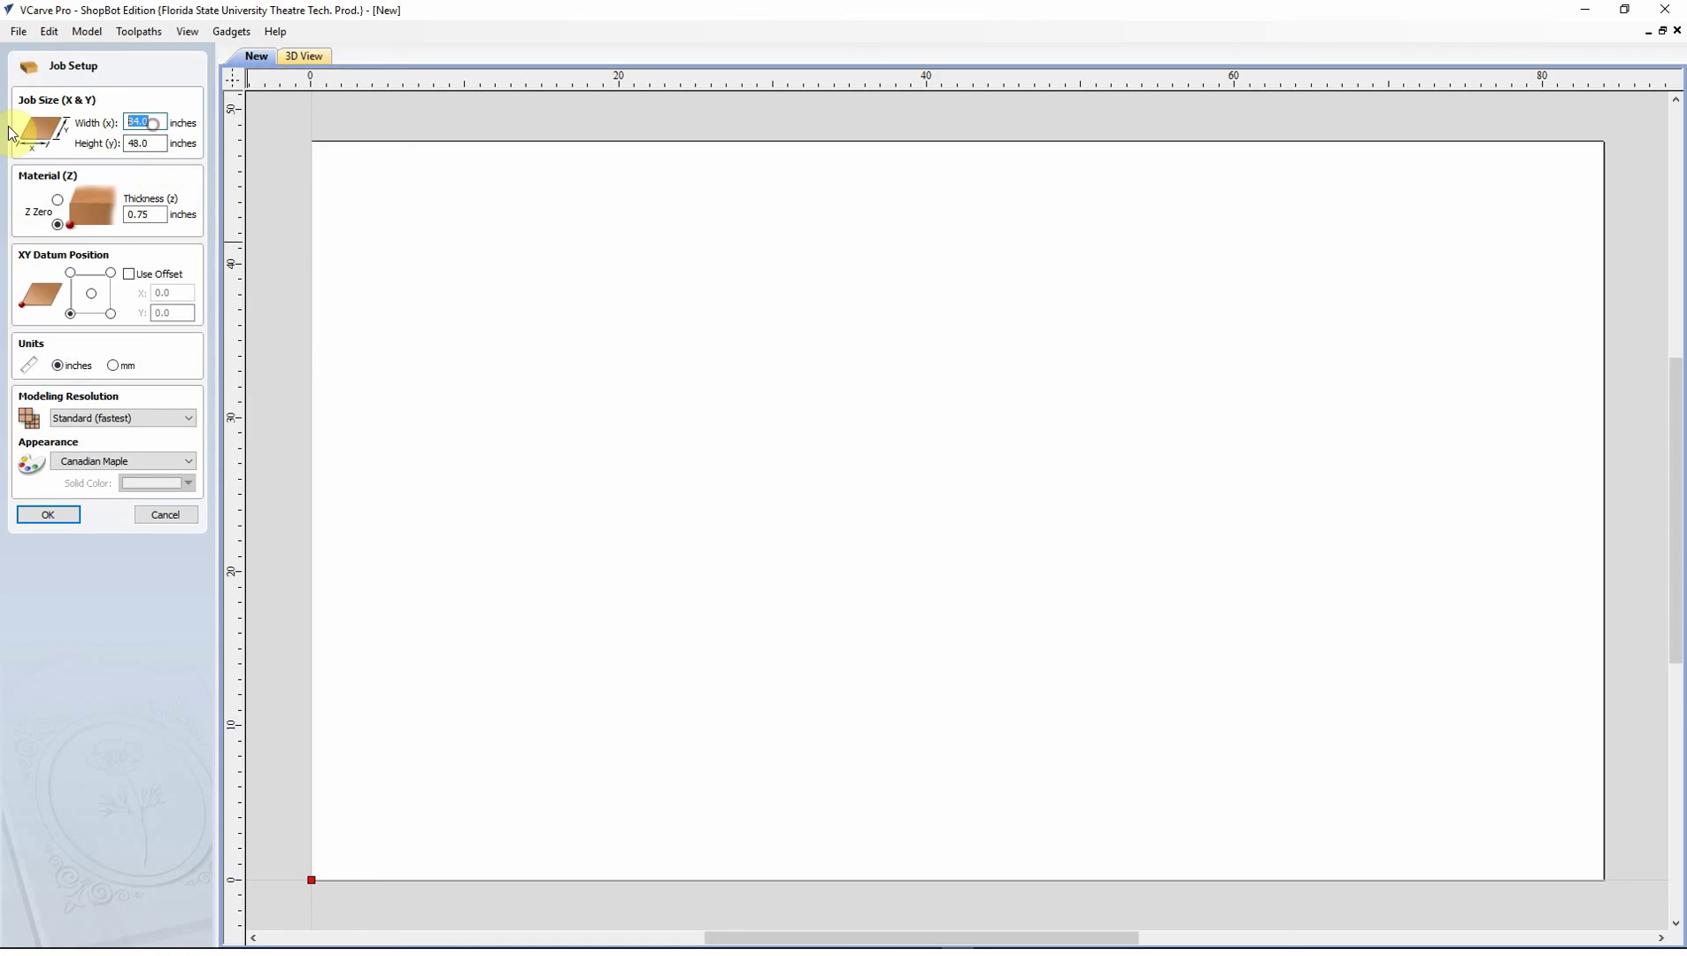
text(96)
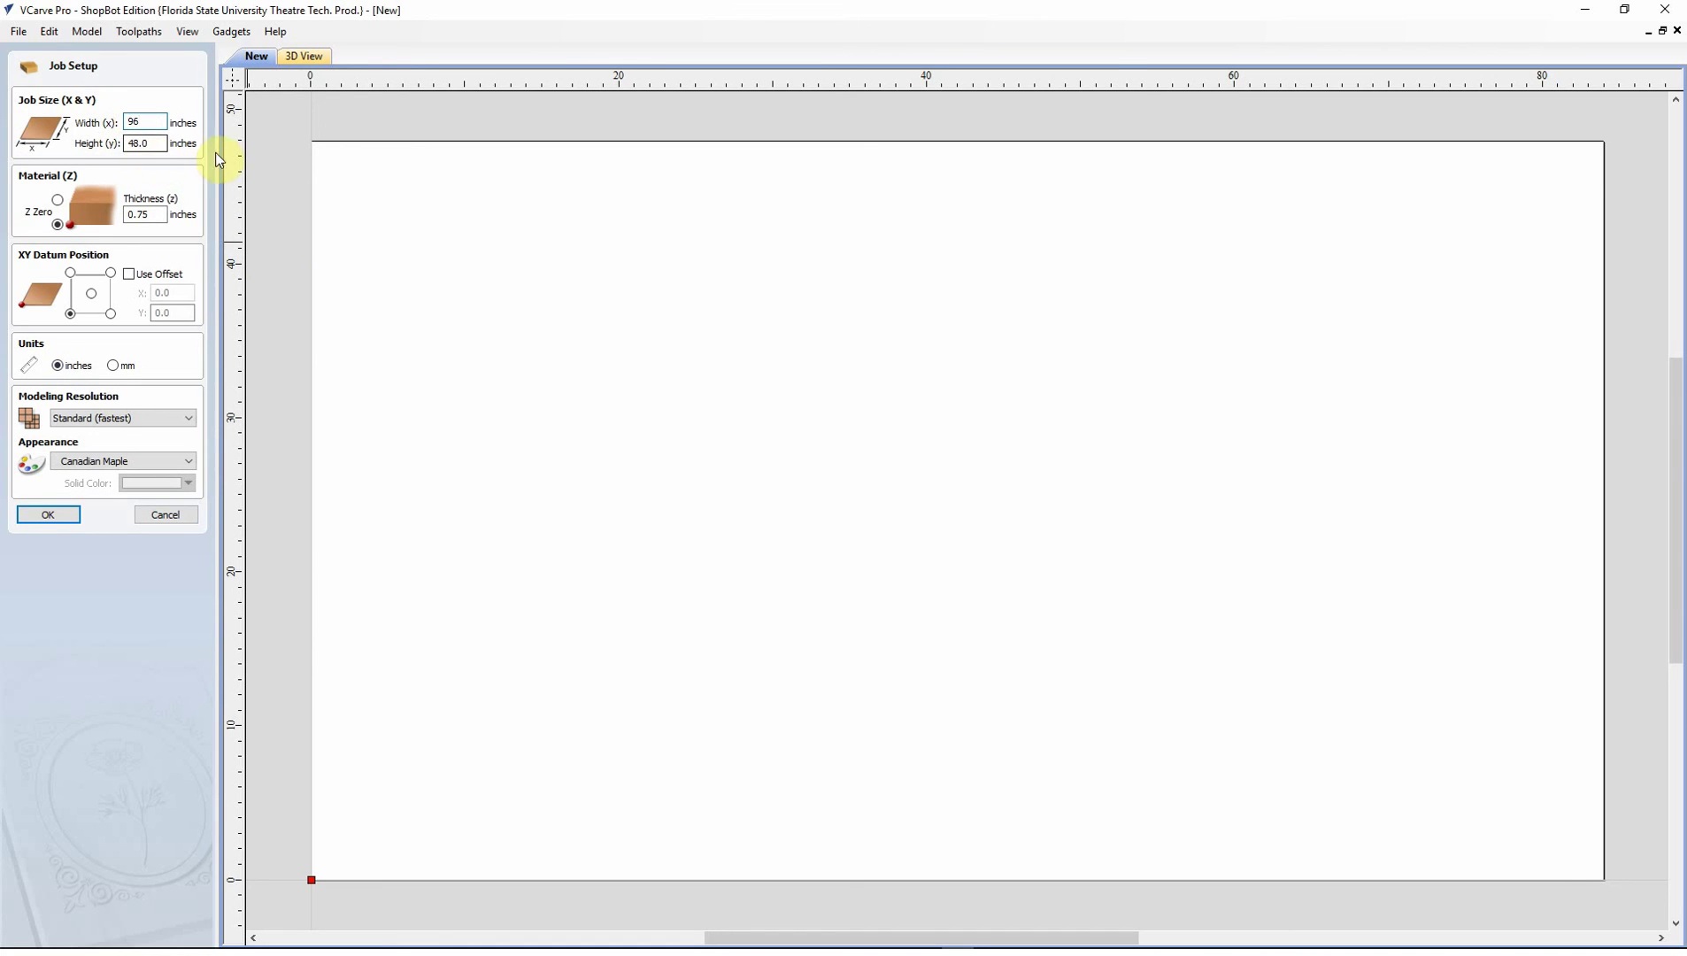
click(142, 144)
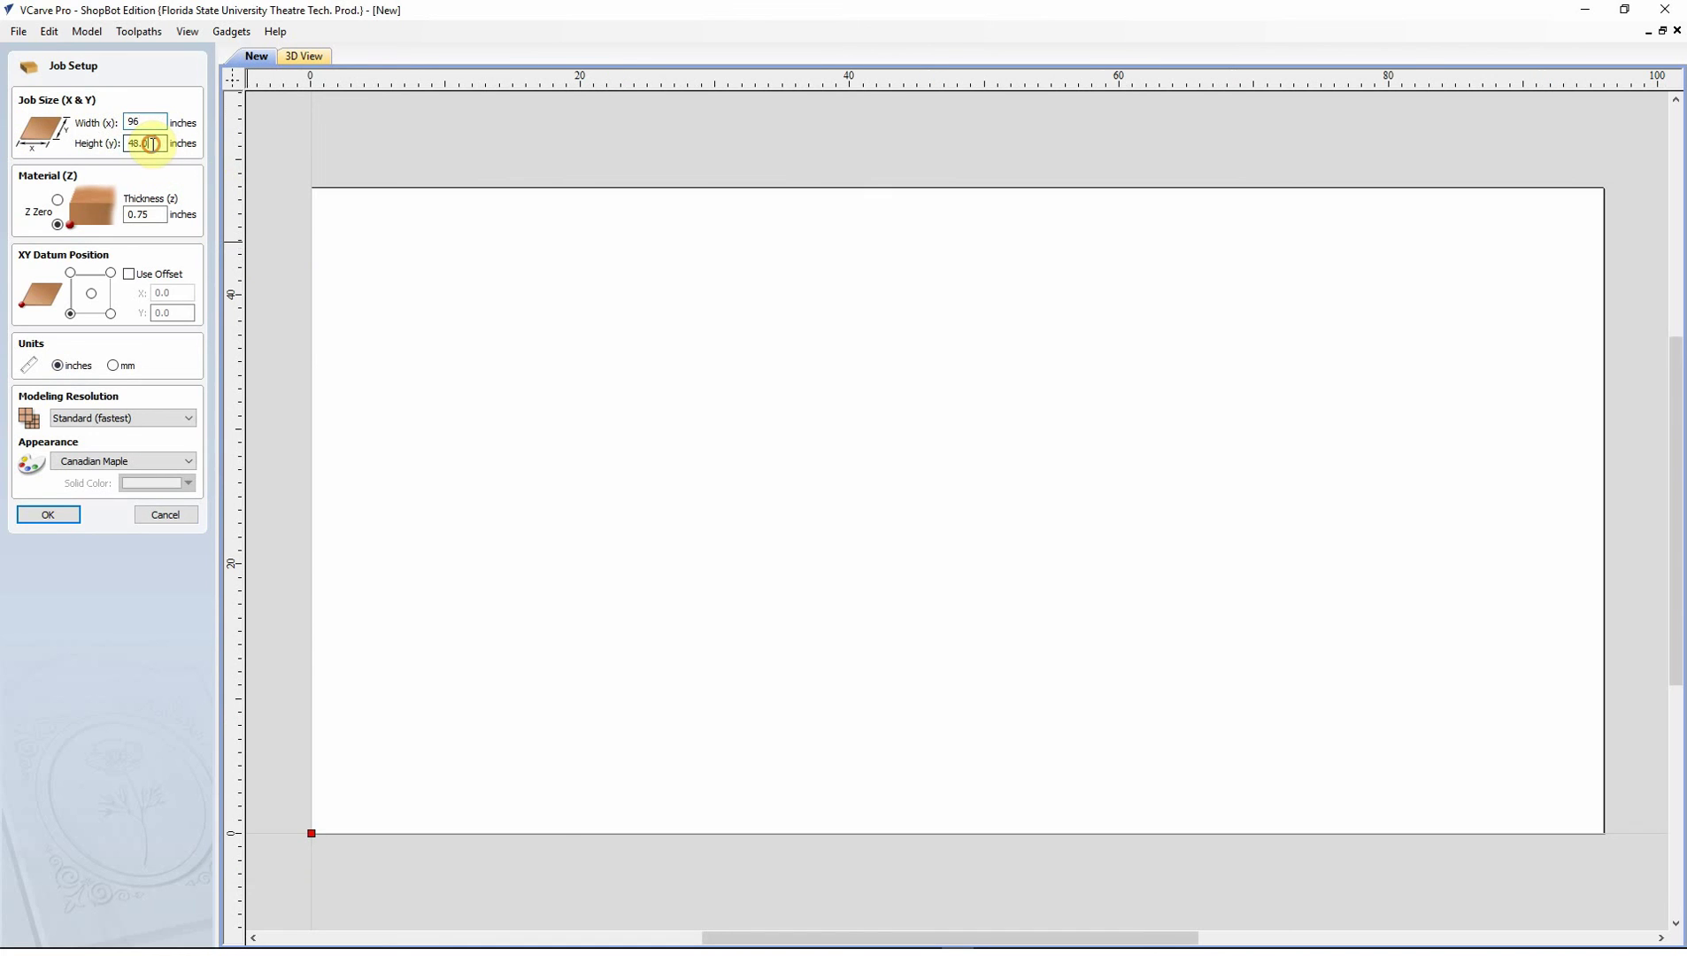
click(63, 520)
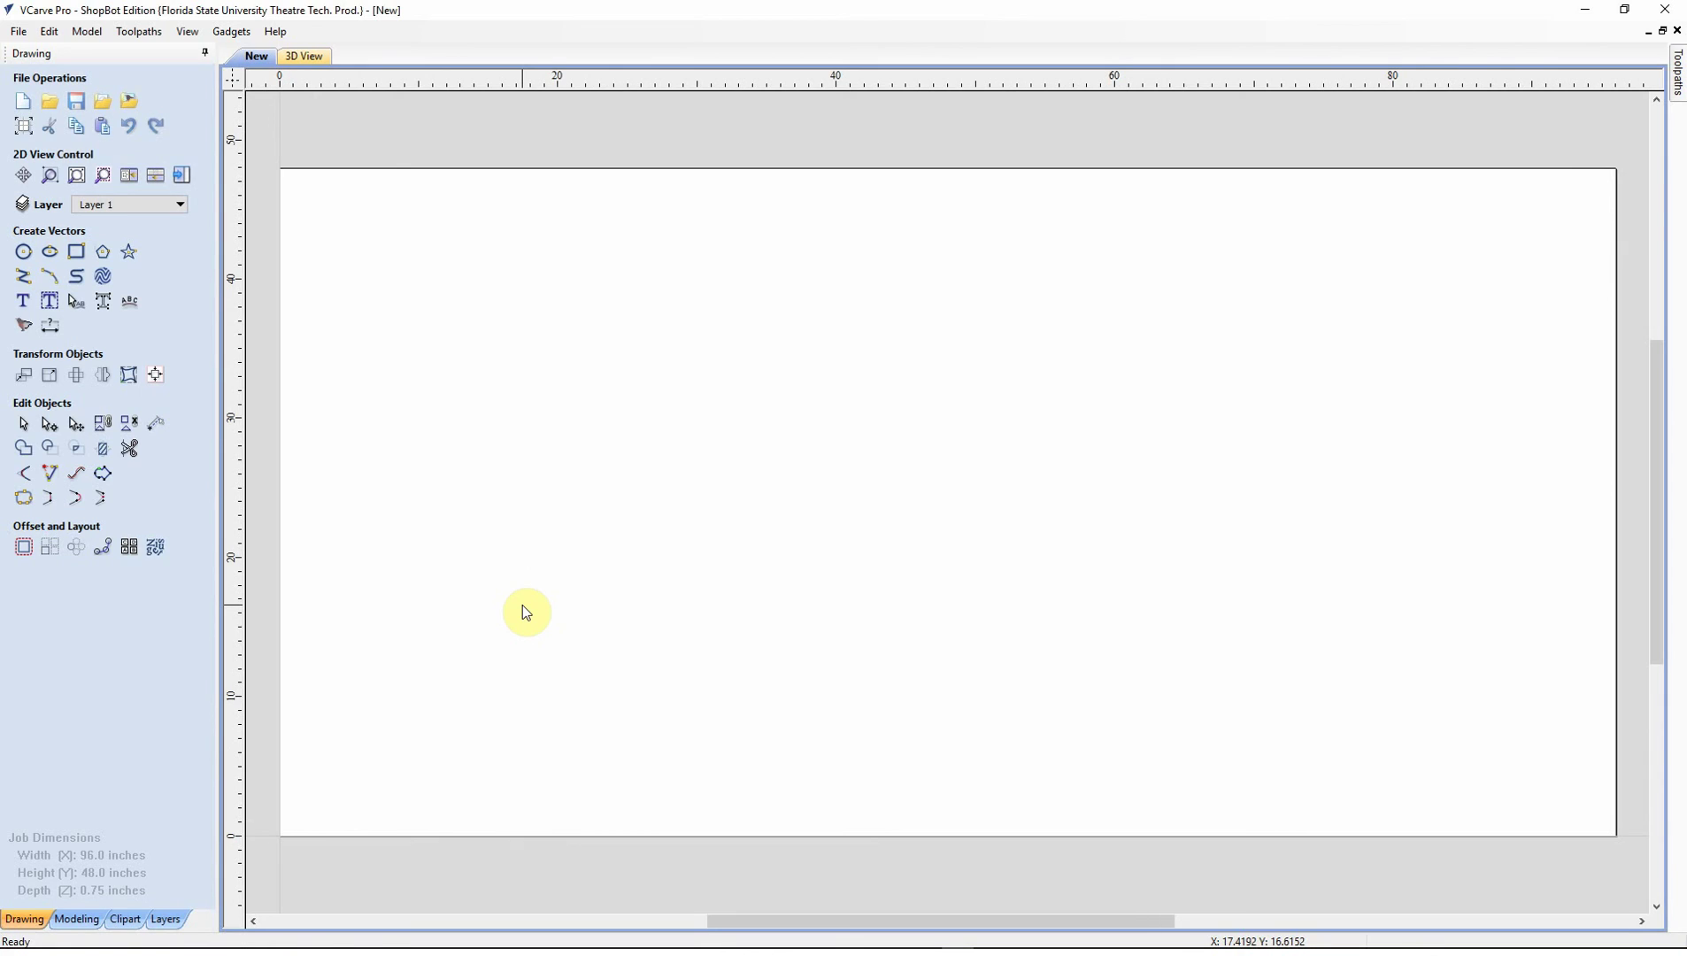